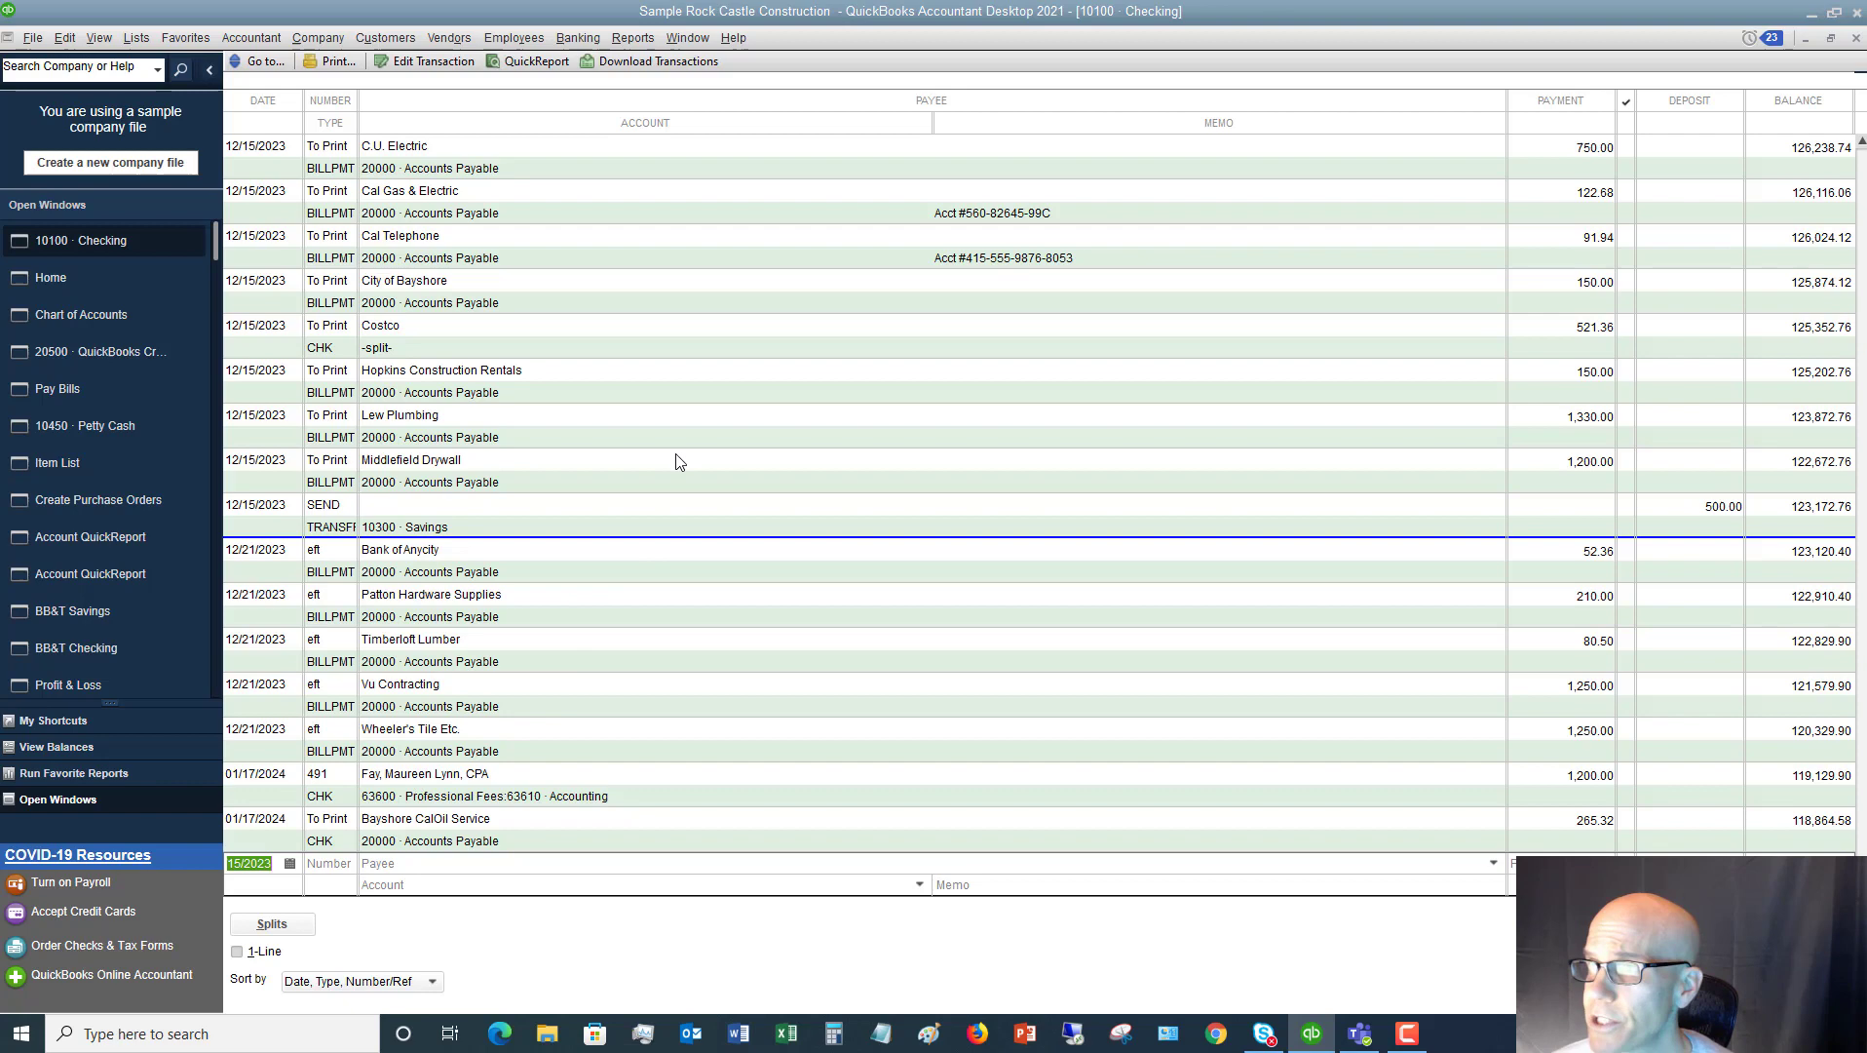
Step: Enter a new bill for the CPA vendor with Ref. No. 54879 and amount due 1,200.00
{"action": "left_click", "coordinate": [461, 42]}
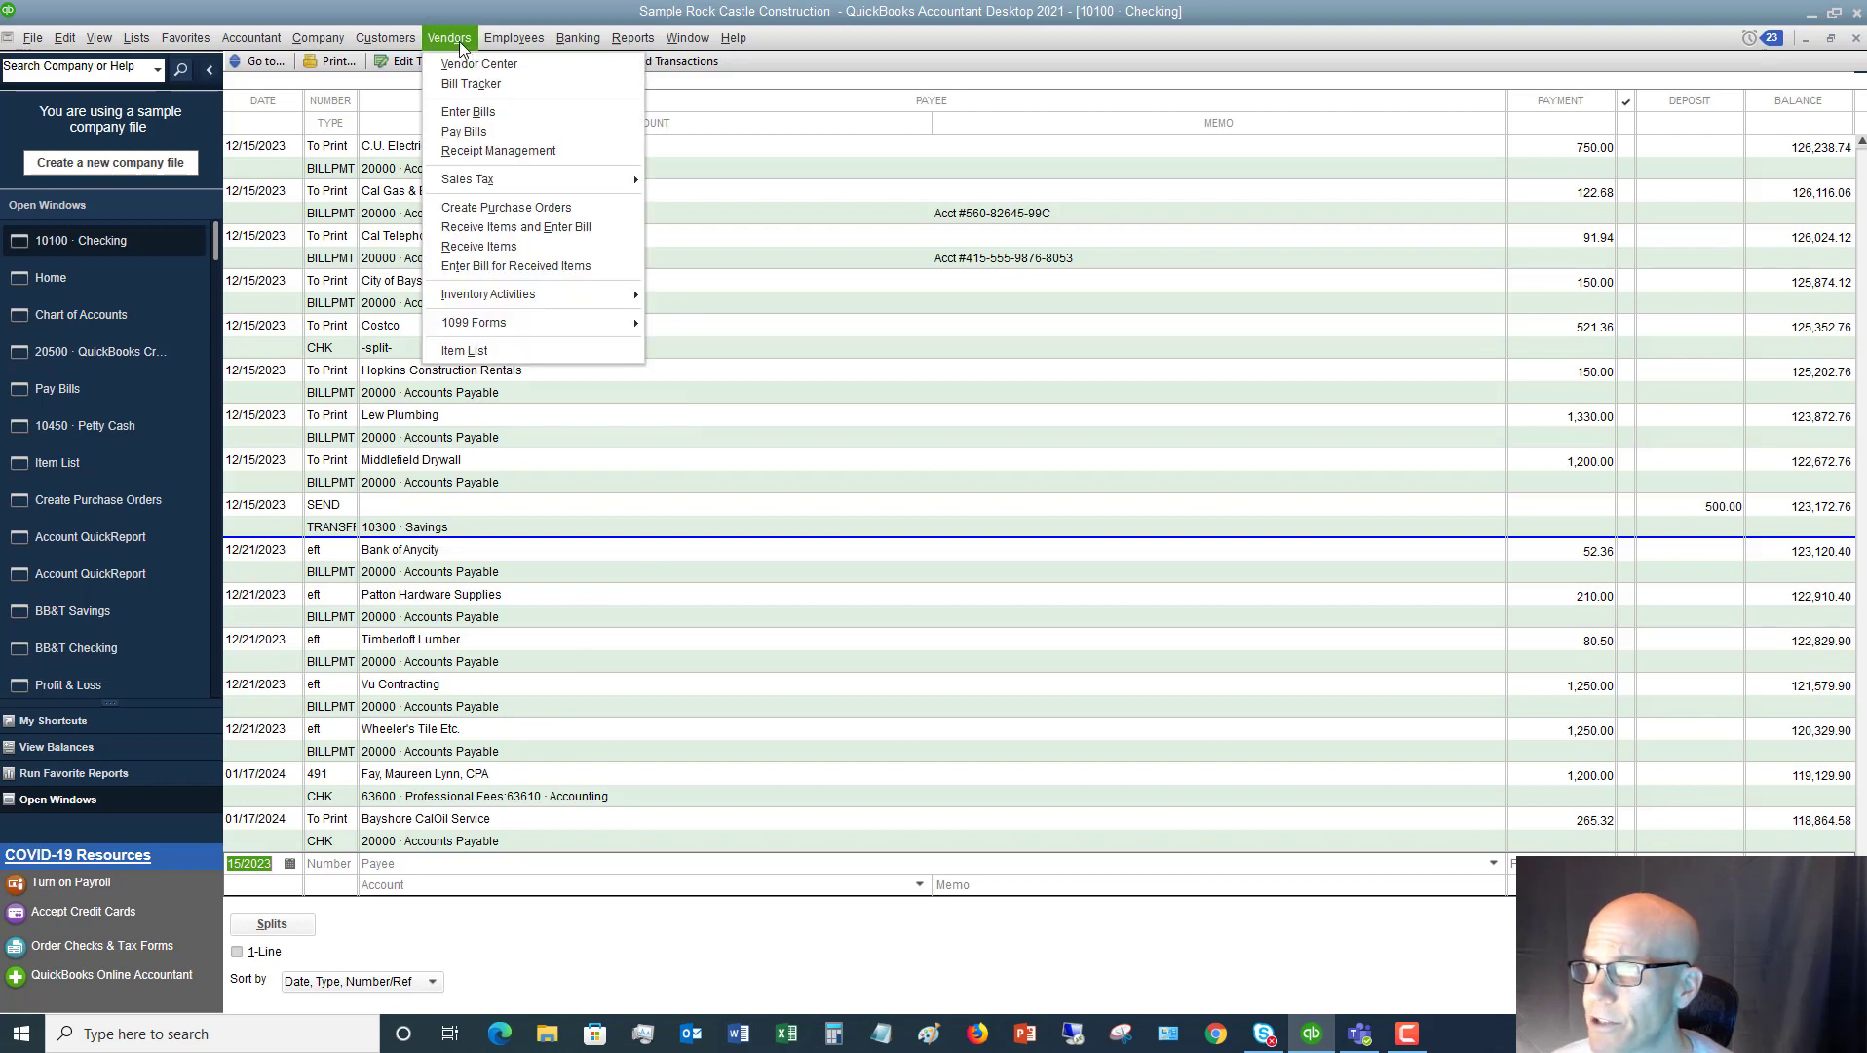
{"action": "left_click", "coordinate": [464, 119]}
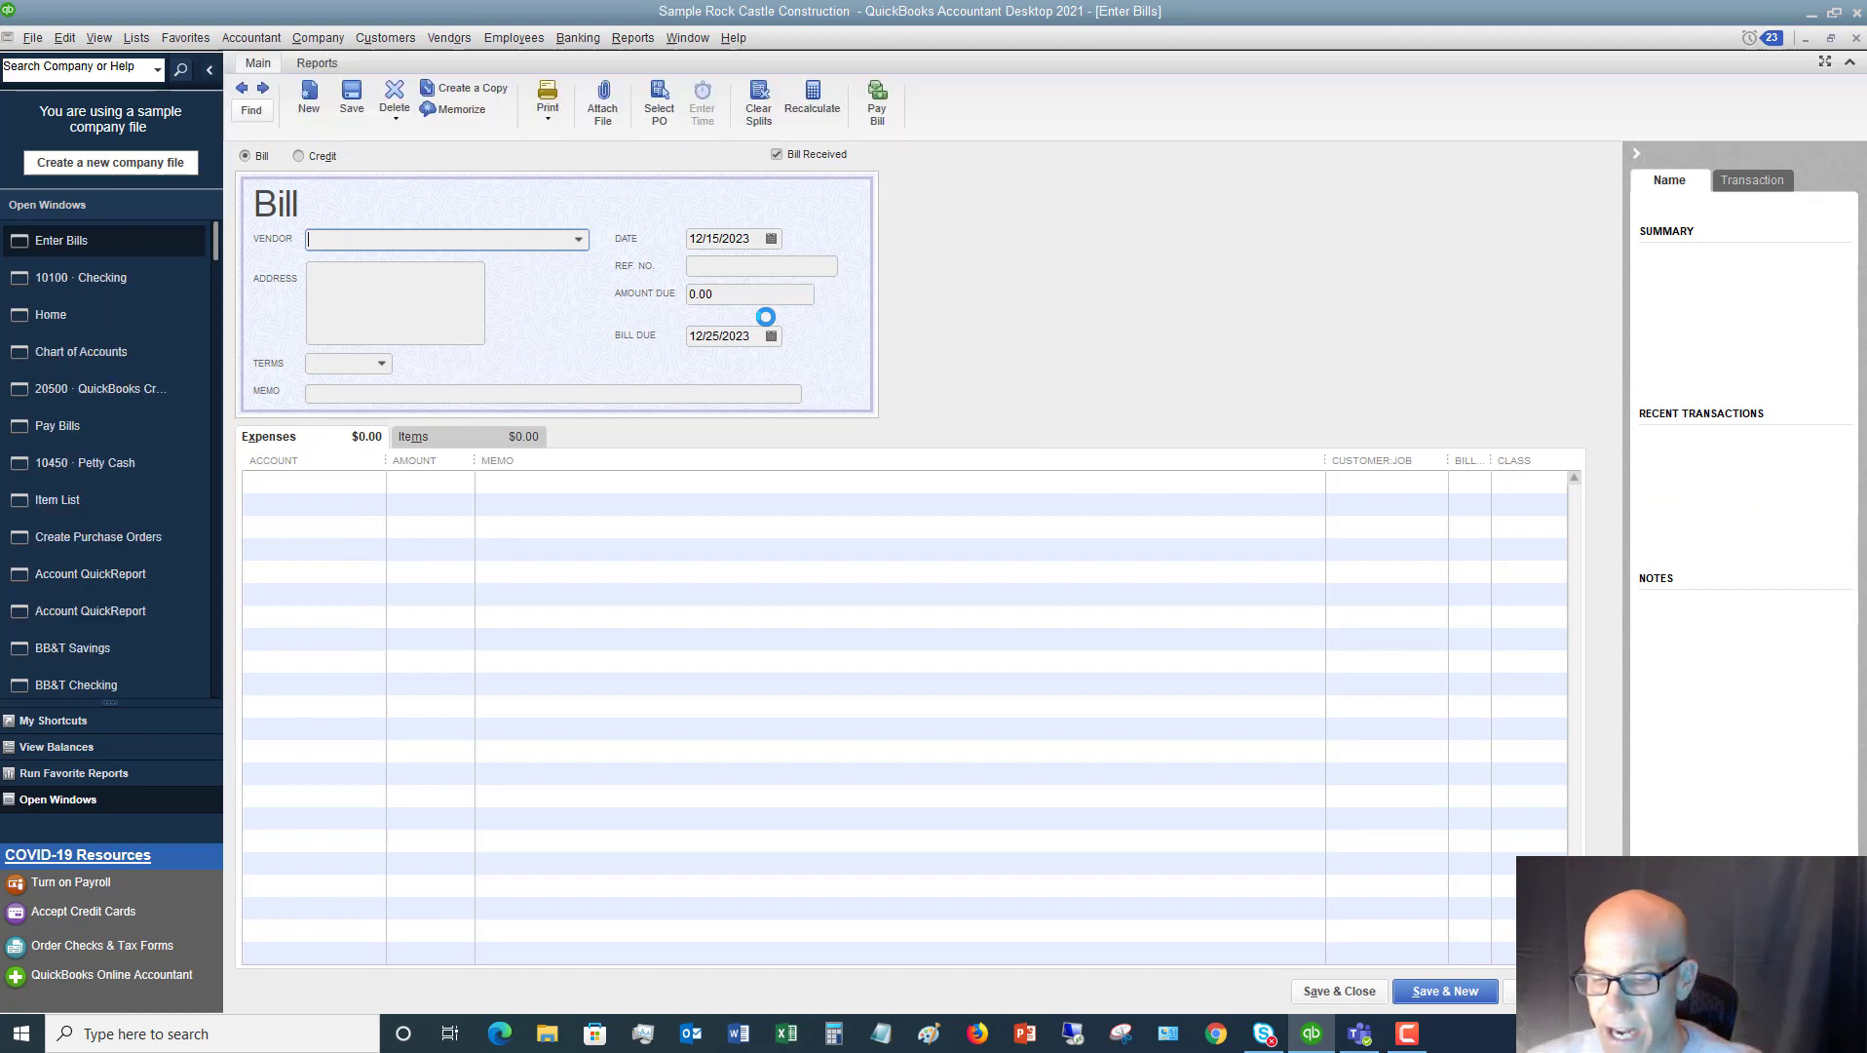
{"action": "type", "text": "Fay, Maureen Lynn, CPA"}
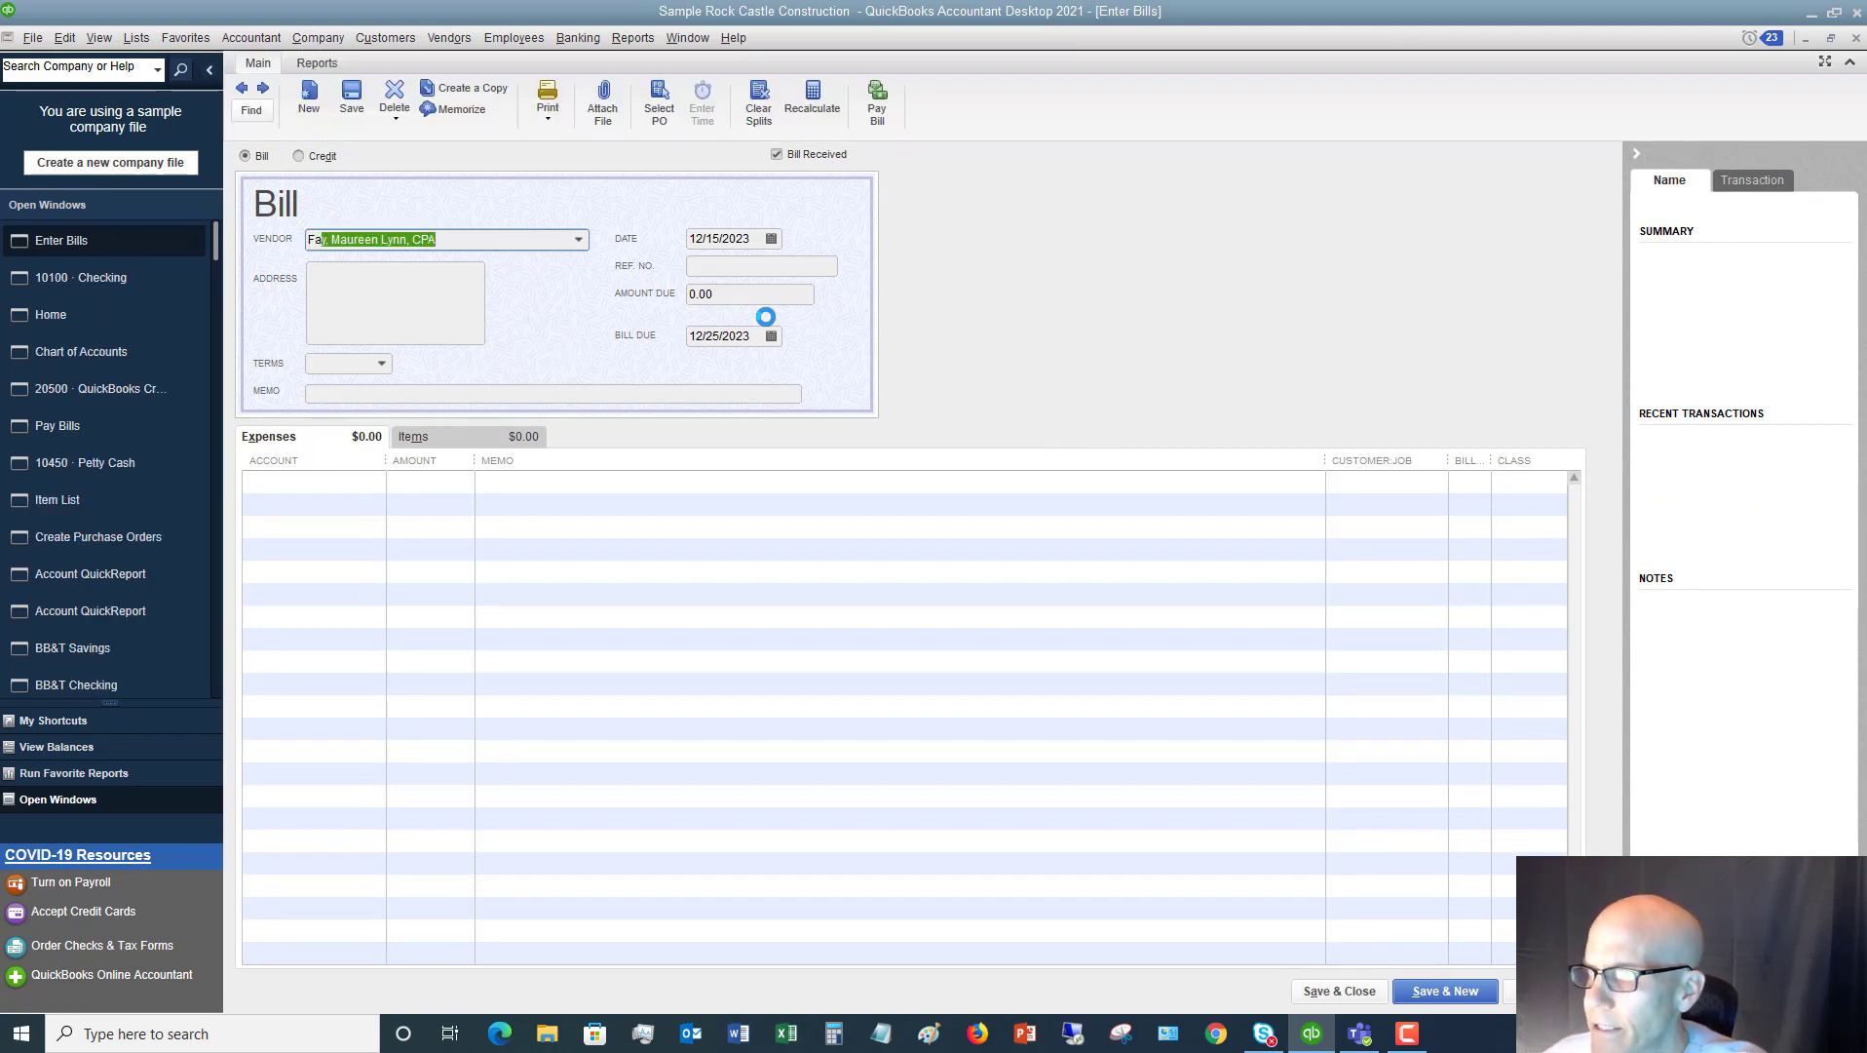
{"action": "key", "text": "Tab"}
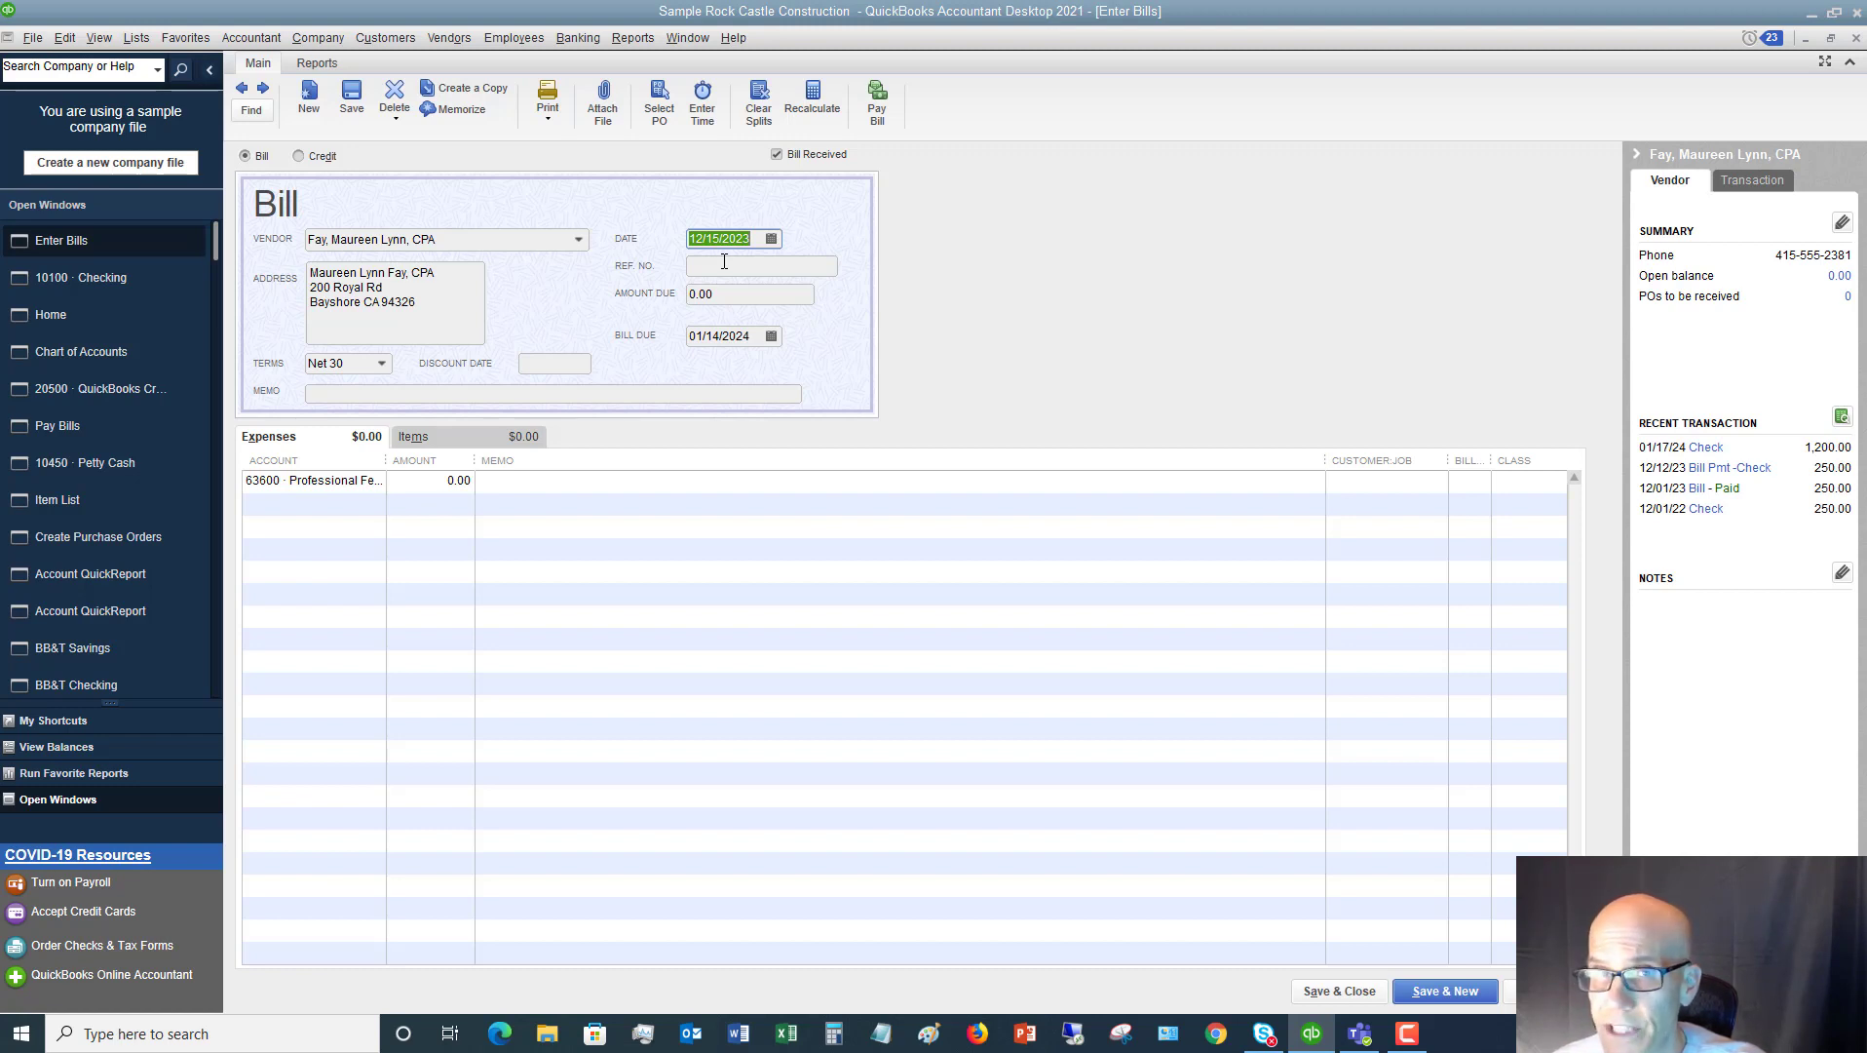
{"action": "left_click", "coordinate": [724, 261]}
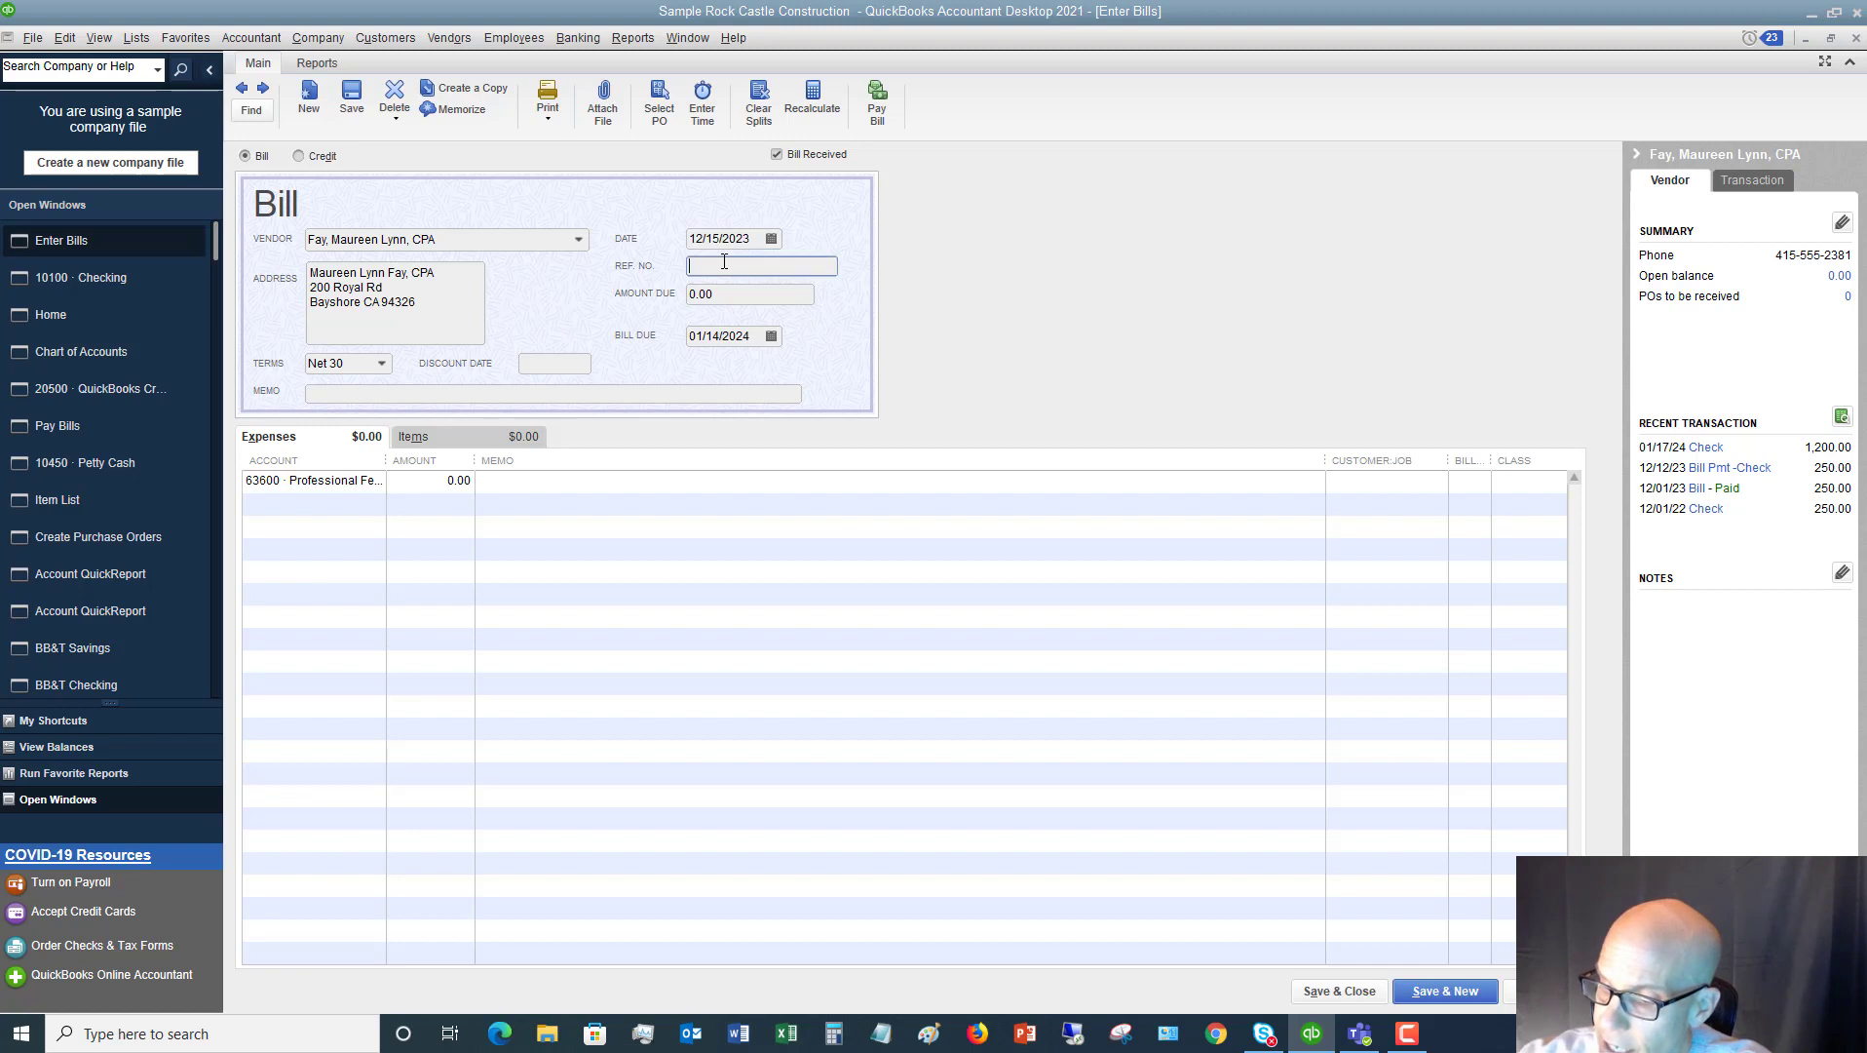
{"action": "type", "text": "54879"}
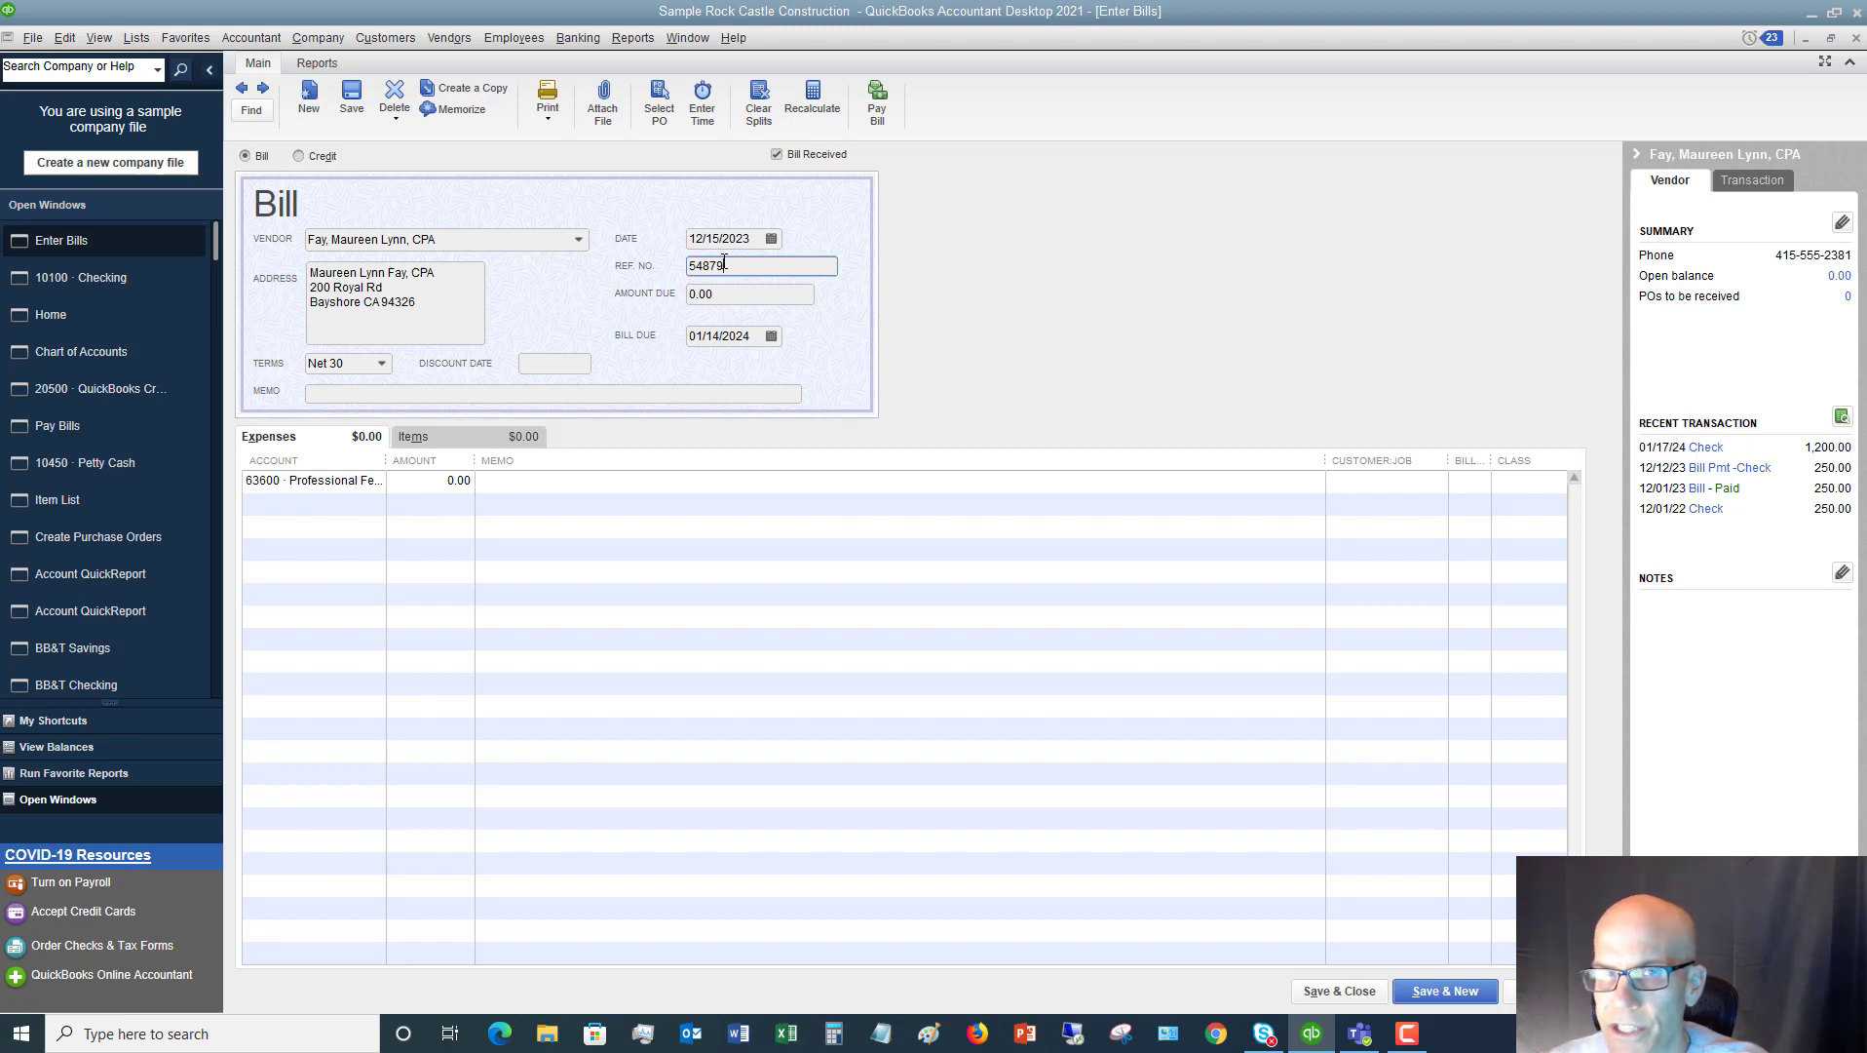
{"action": "key", "text": "Tab"}
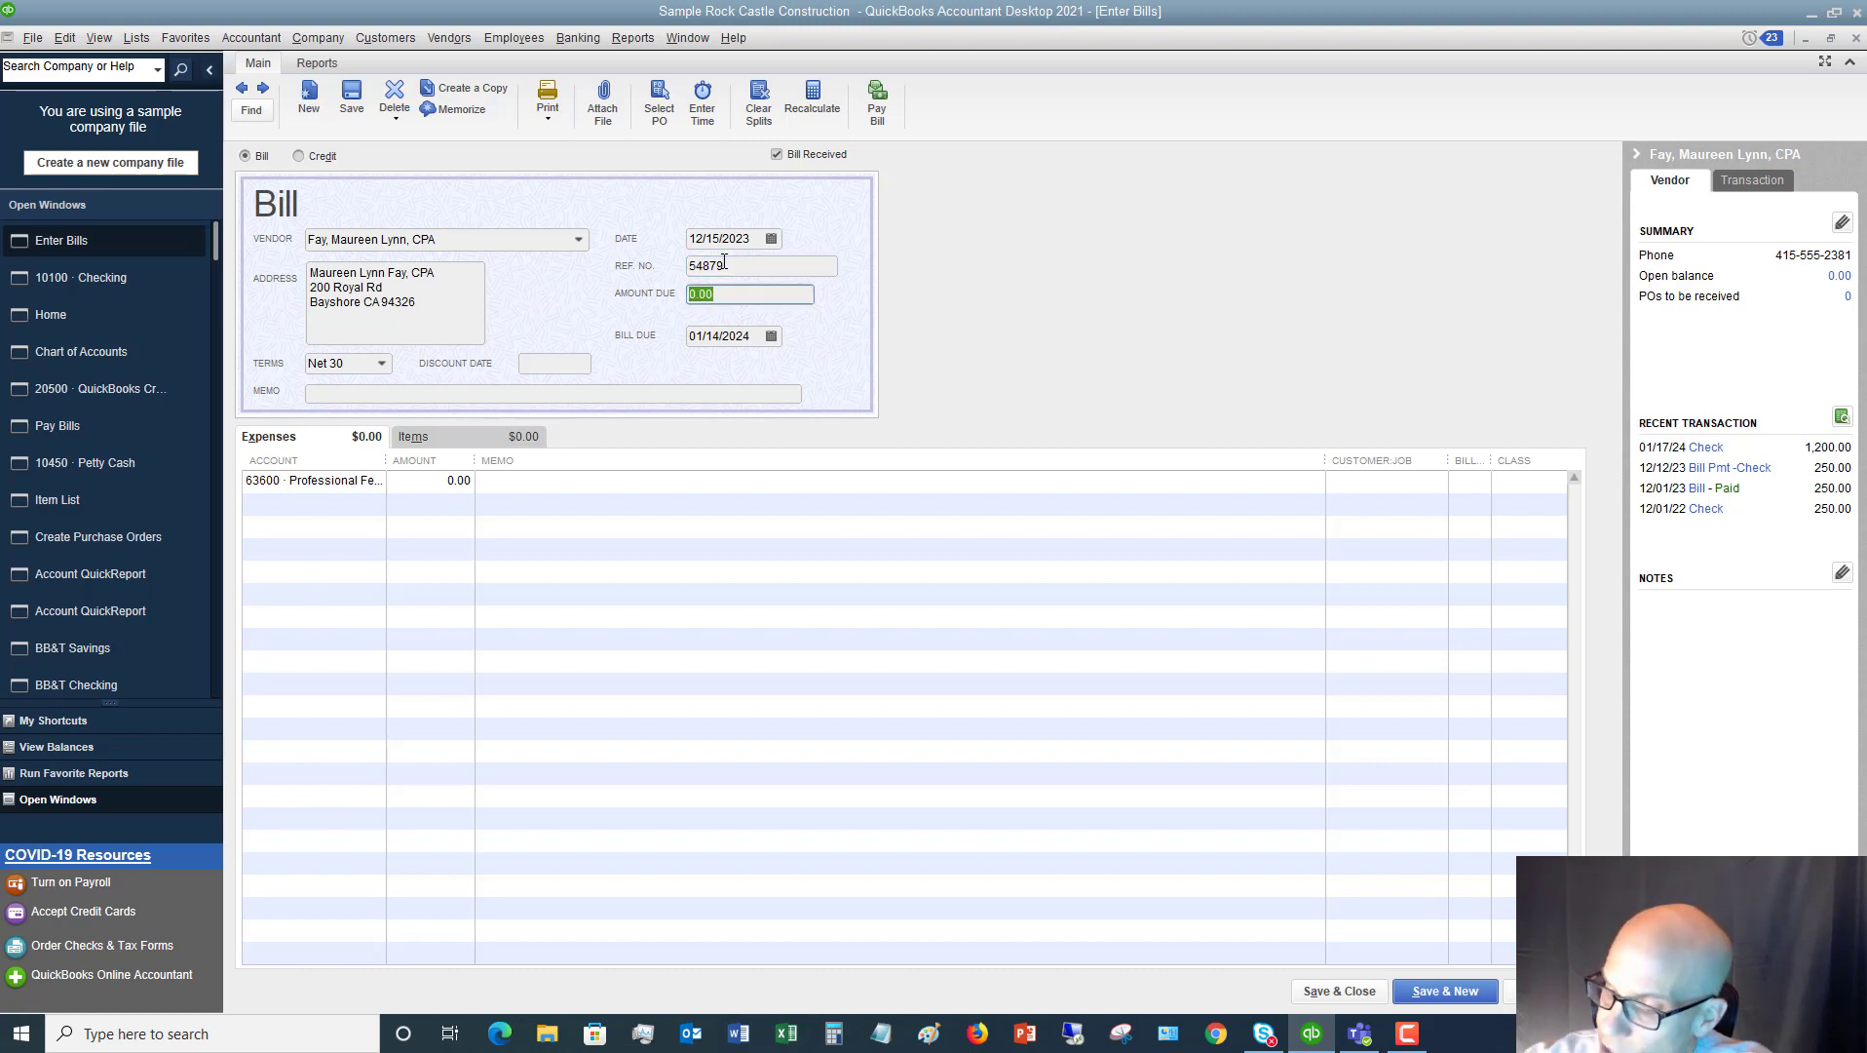
{"action": "type", "text": "1200"}
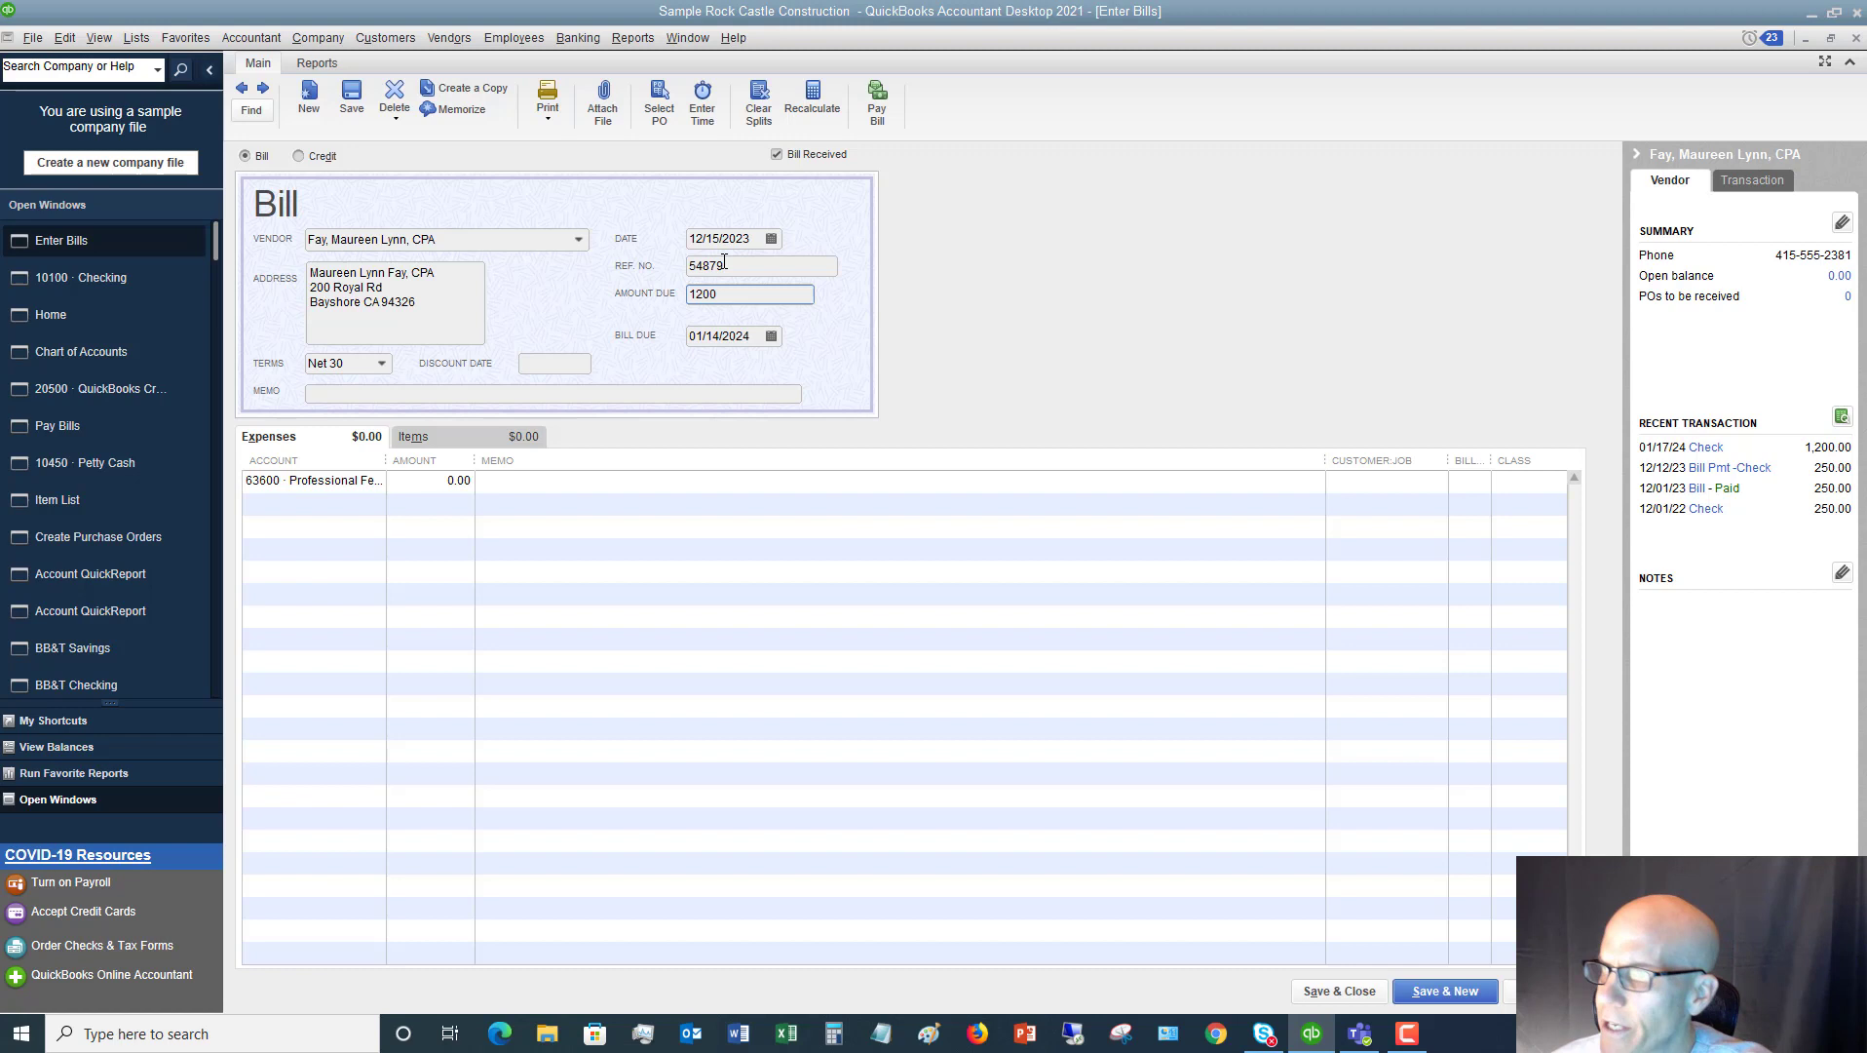
{"action": "key", "text": "Tab"}
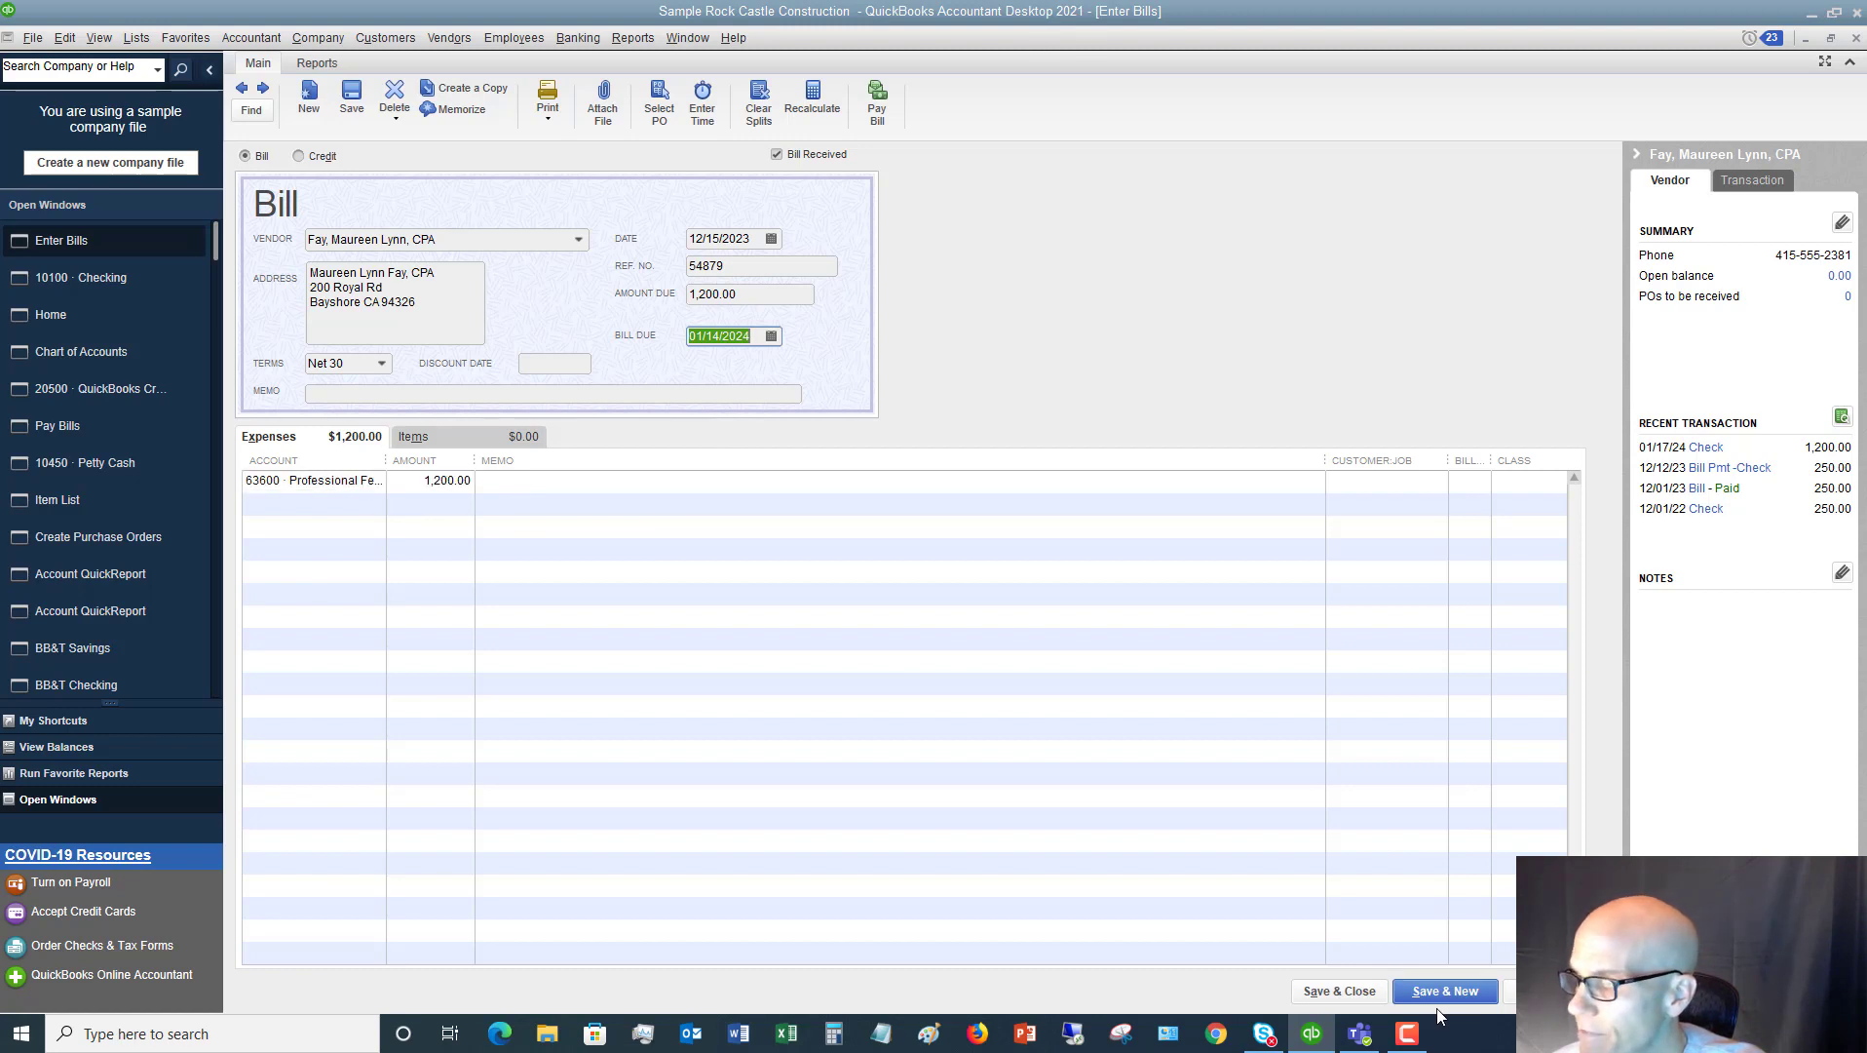
Step: Save and close the 1,200.00 CPA bill despite the missing-class warning
{"action": "left_click", "coordinate": [1316, 994]}
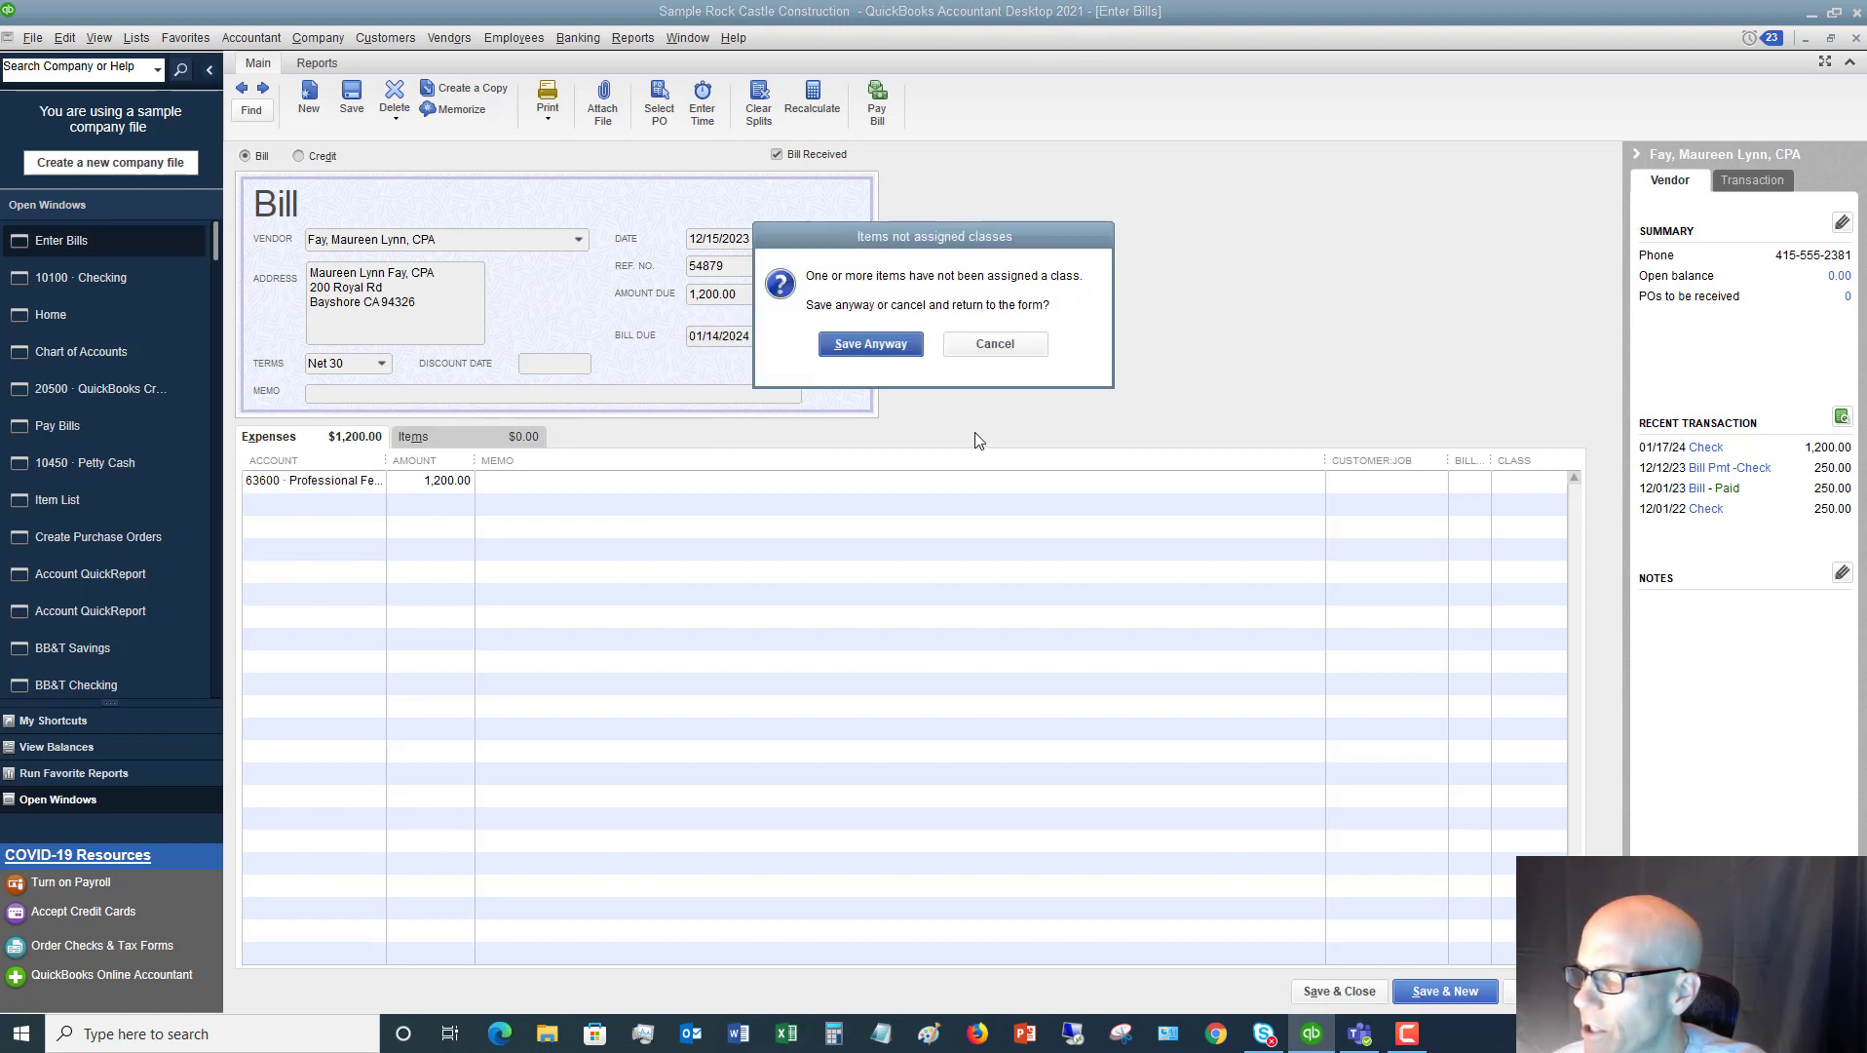
{"action": "left_click", "coordinate": [870, 344]}
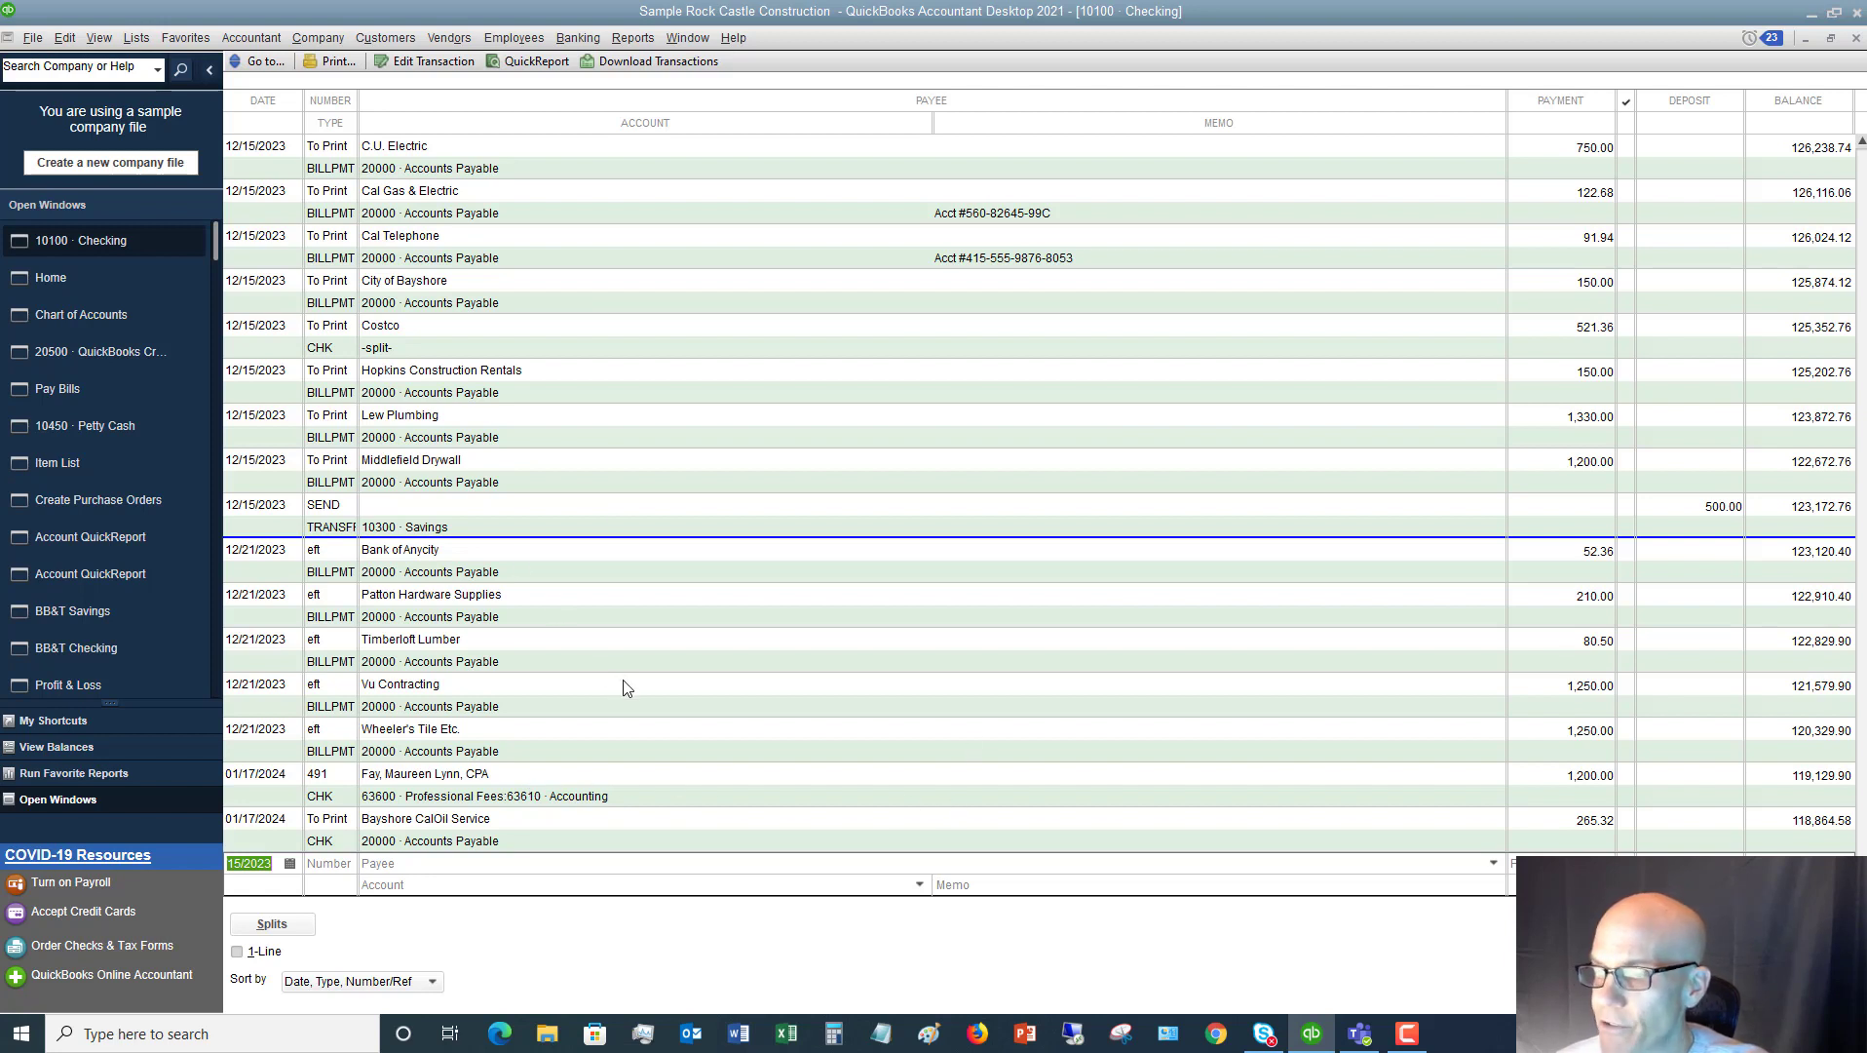
Step: Change check 491's account from Professional Fees to 20000 · Accounts Payable and dismiss the vendor-required warning
{"action": "left_click", "coordinate": [488, 795]}
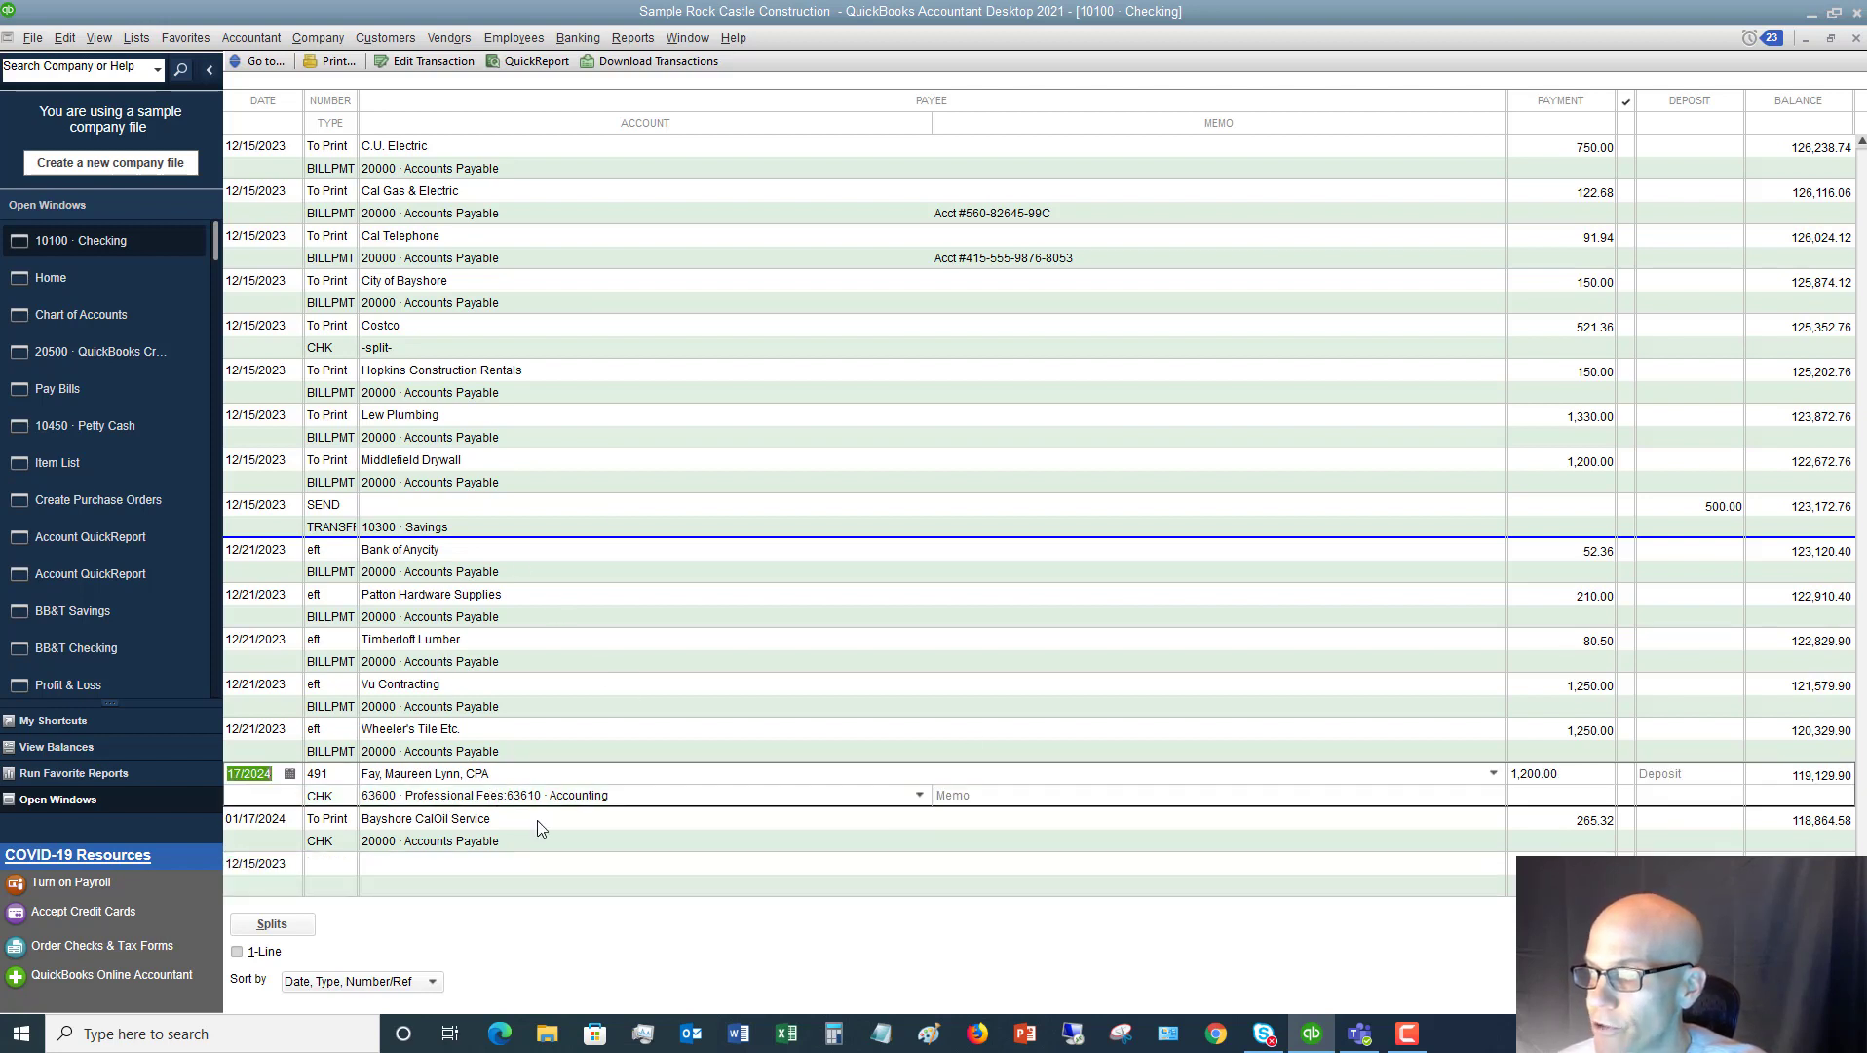
{"action": "left_click", "coordinate": [580, 795]}
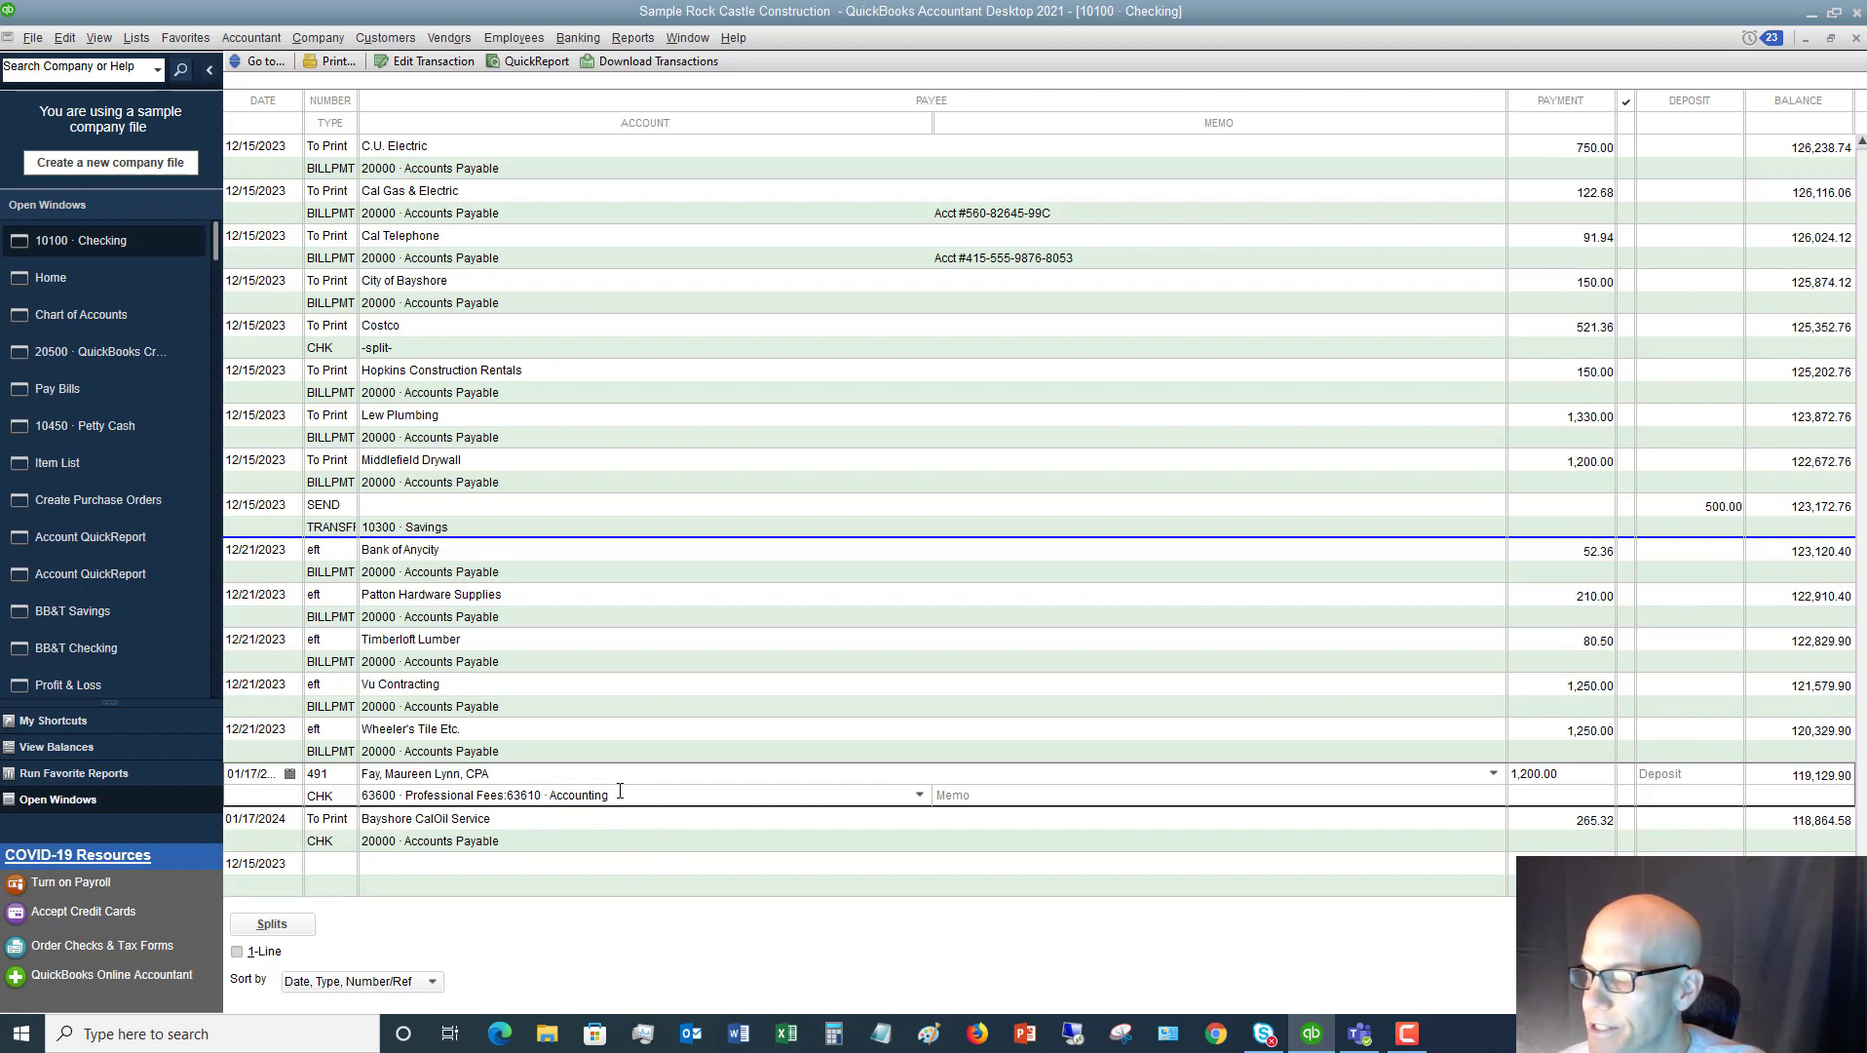
{"action": "left_click_drag", "start_coordinate": [618, 795], "coordinate": [349, 776]}
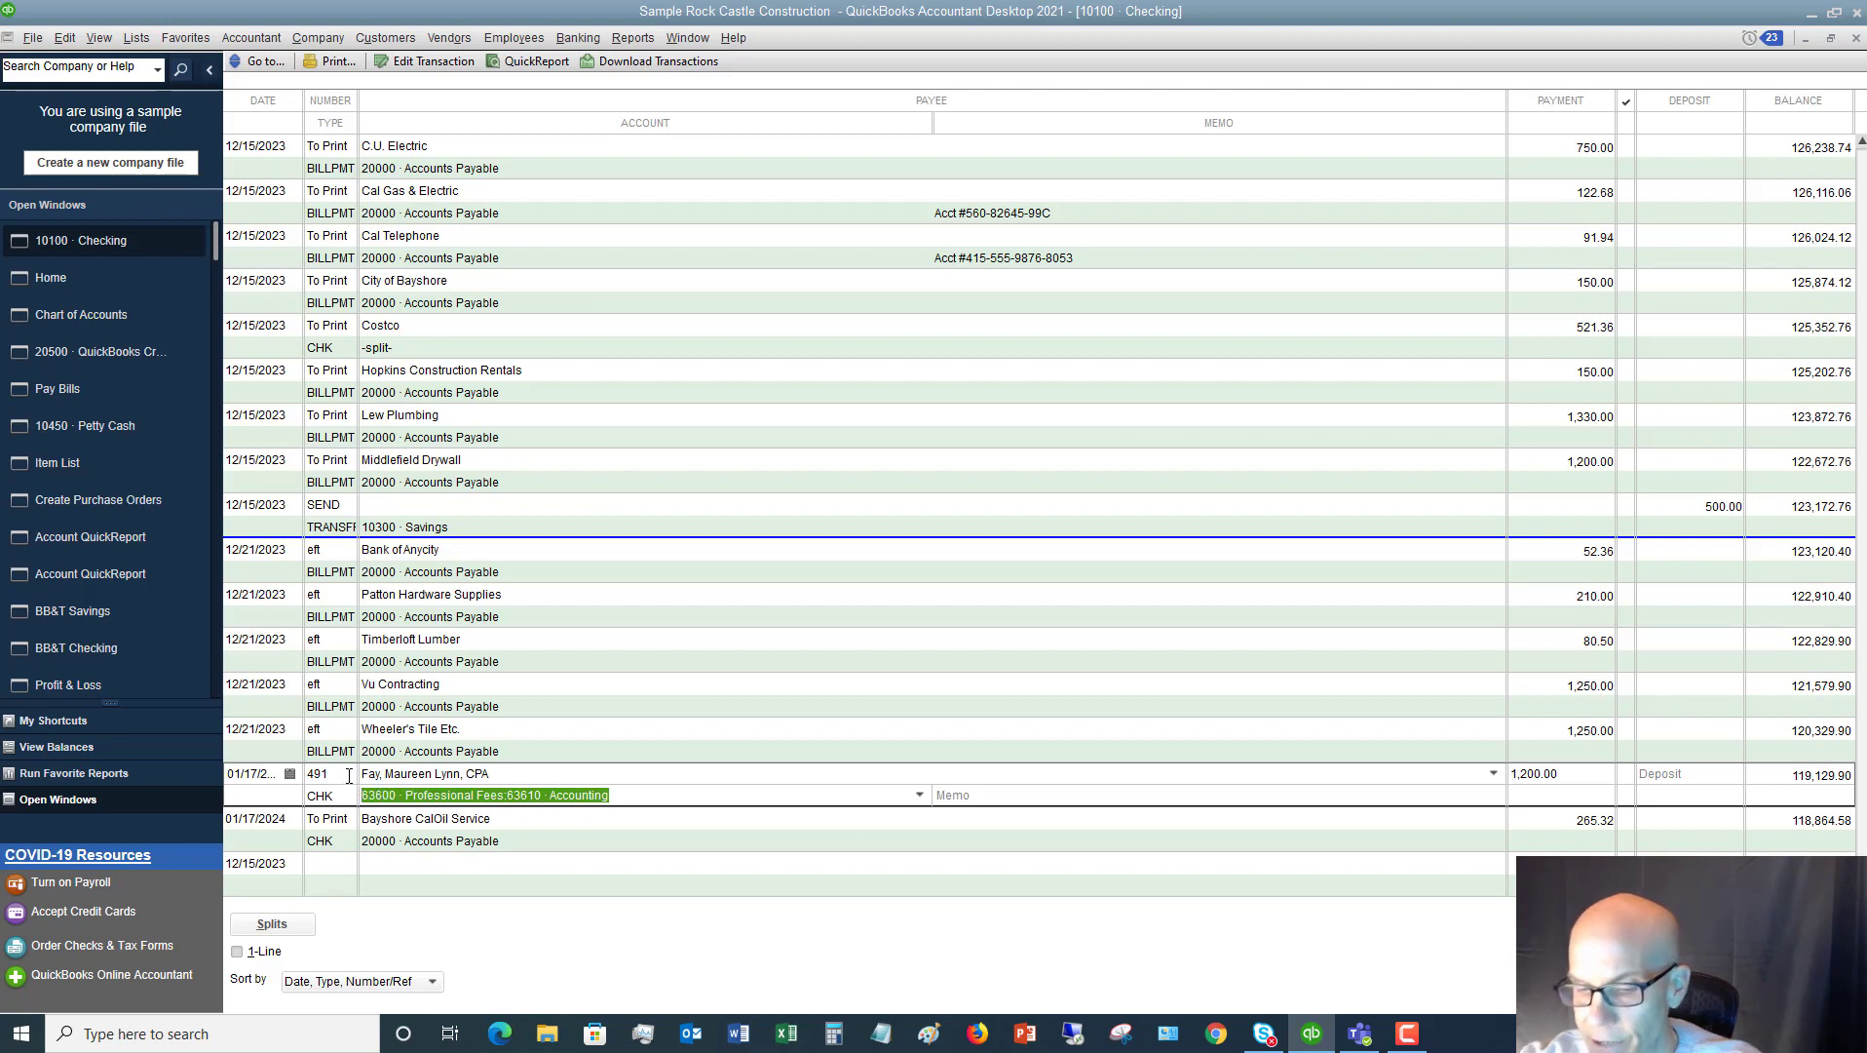
{"action": "type", "text": "Accounts Payable"}
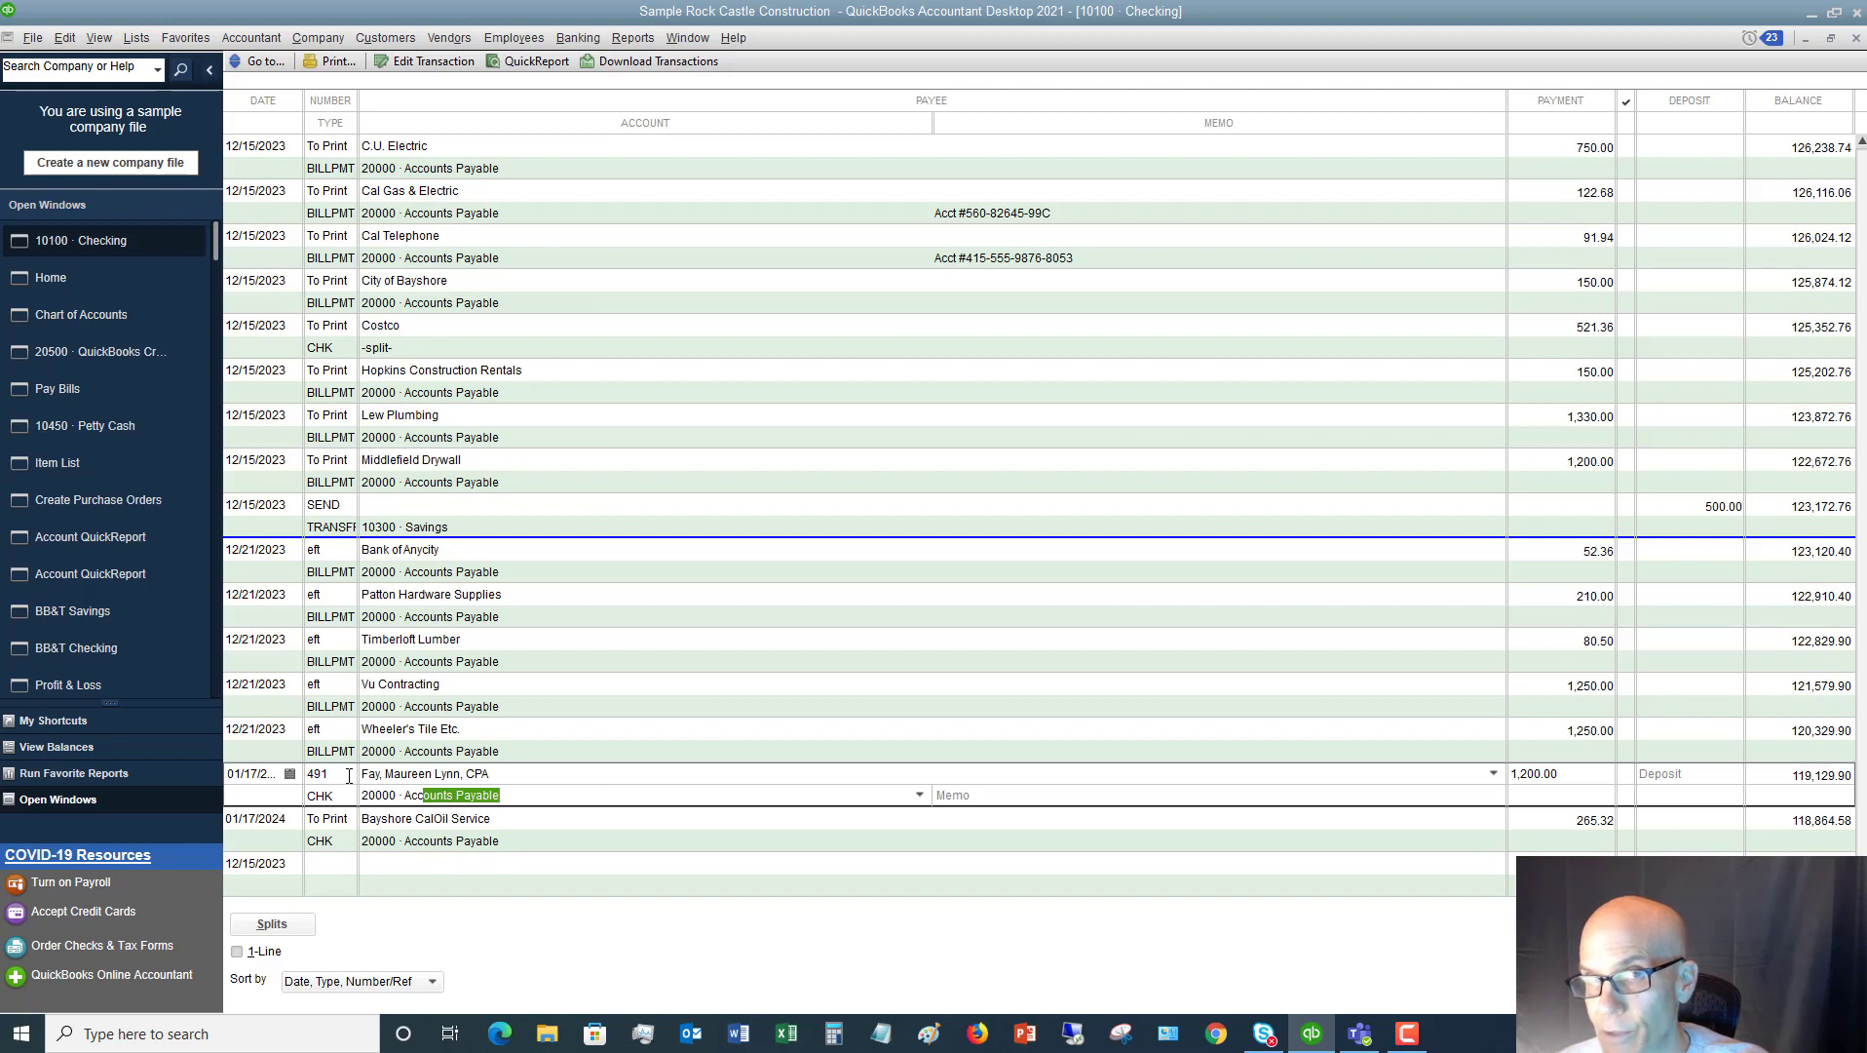
{"action": "key", "text": "Tab"}
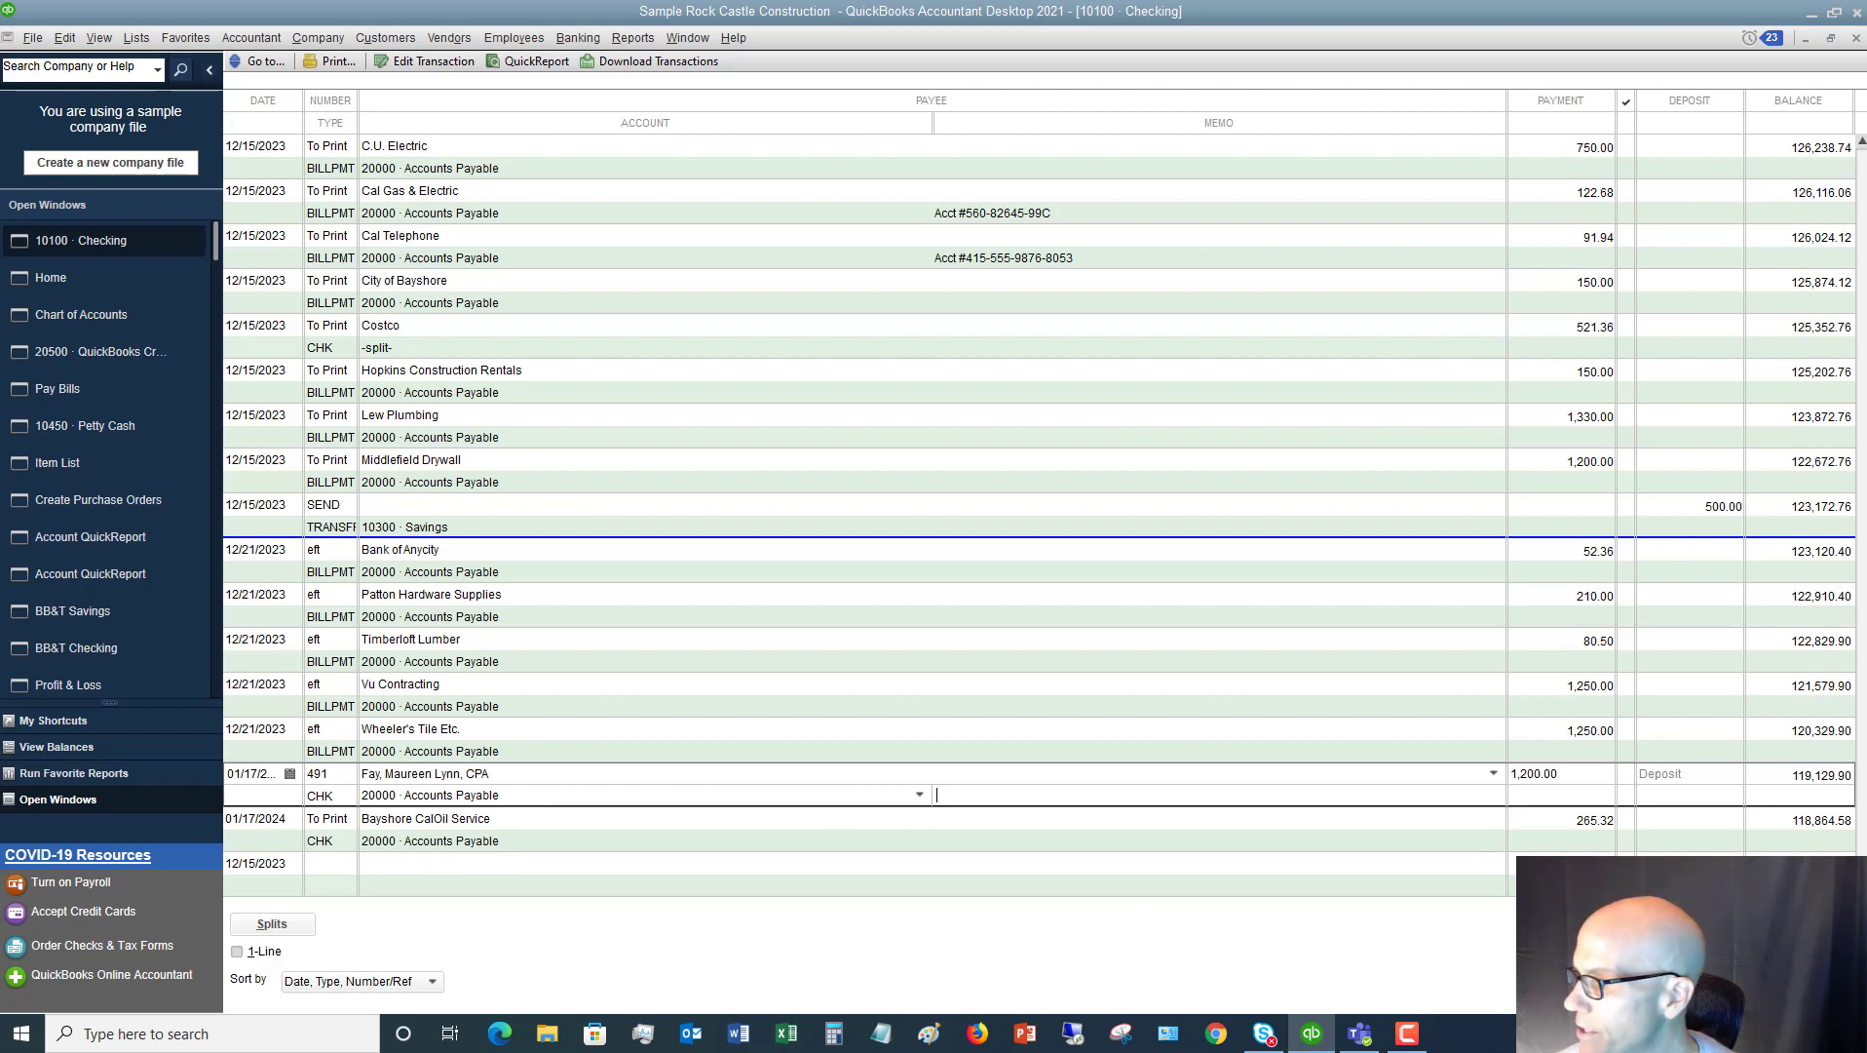
{"action": "left_click", "coordinate": [1135, 471]}
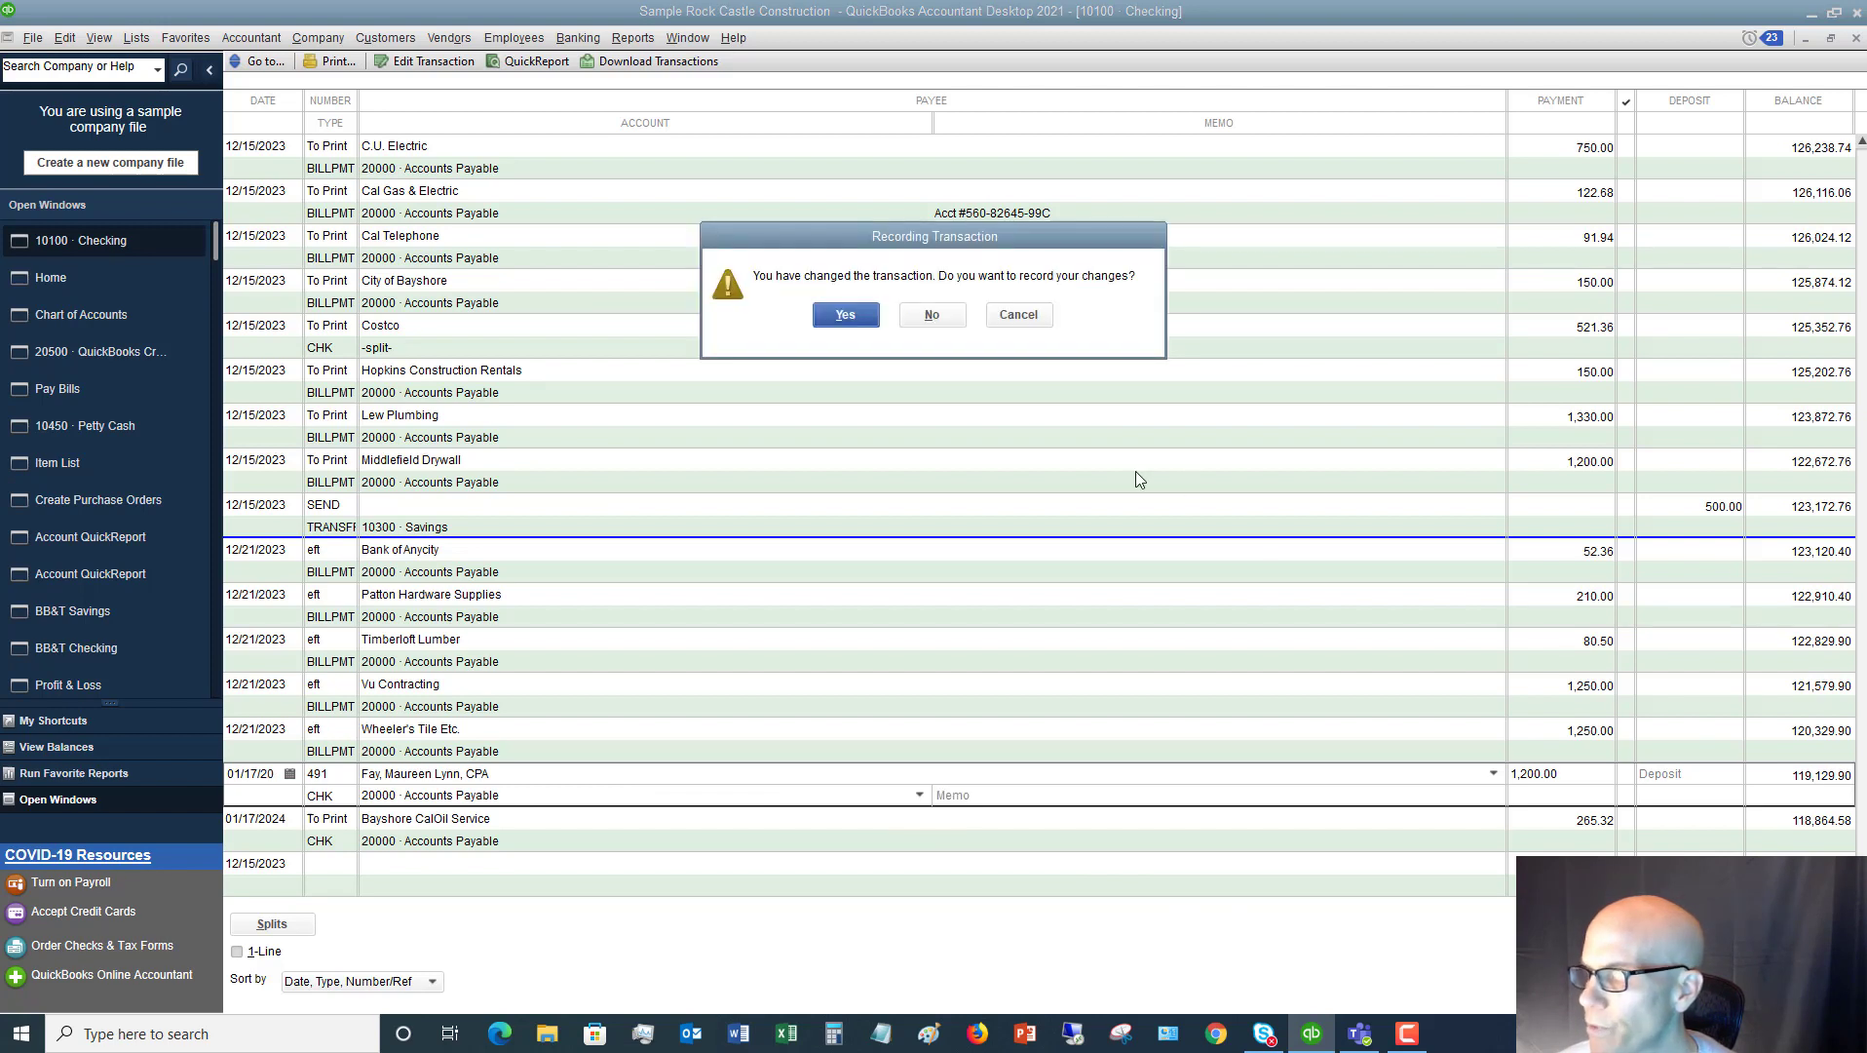
{"action": "left_click", "coordinate": [844, 314]}
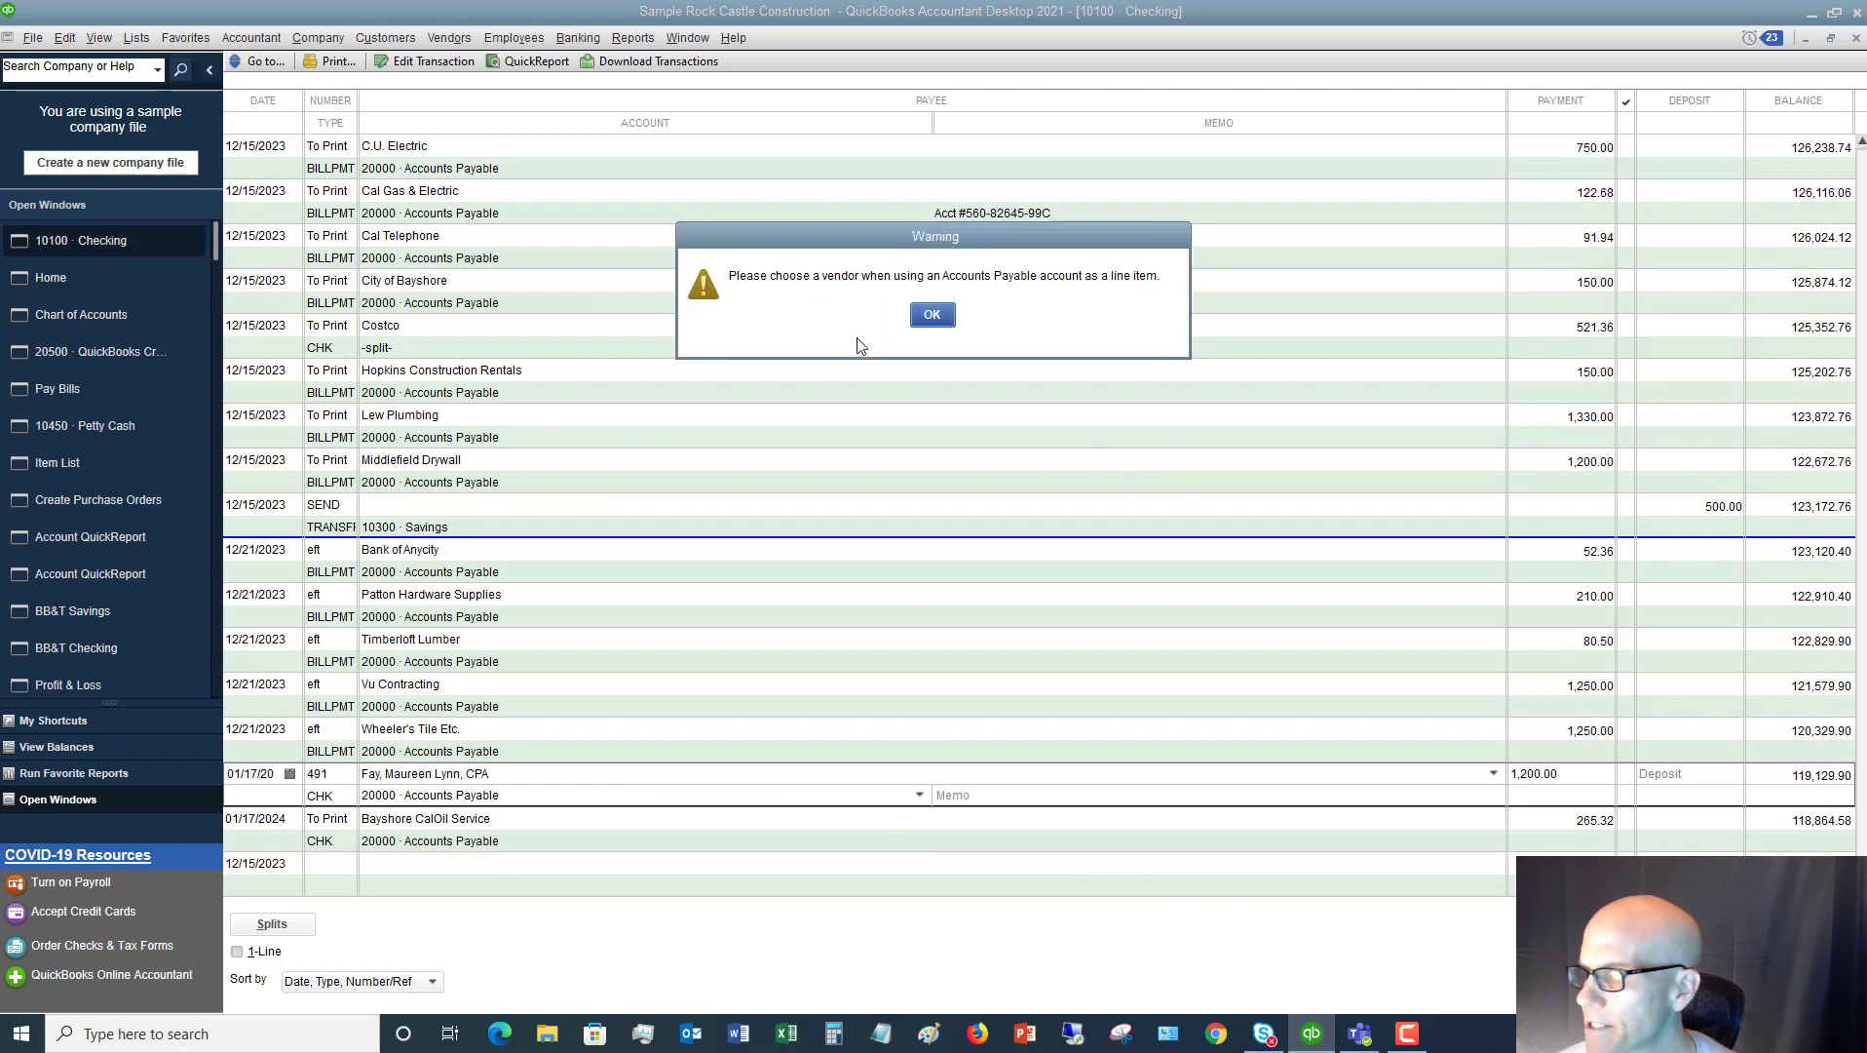
{"action": "left_click", "coordinate": [930, 316]}
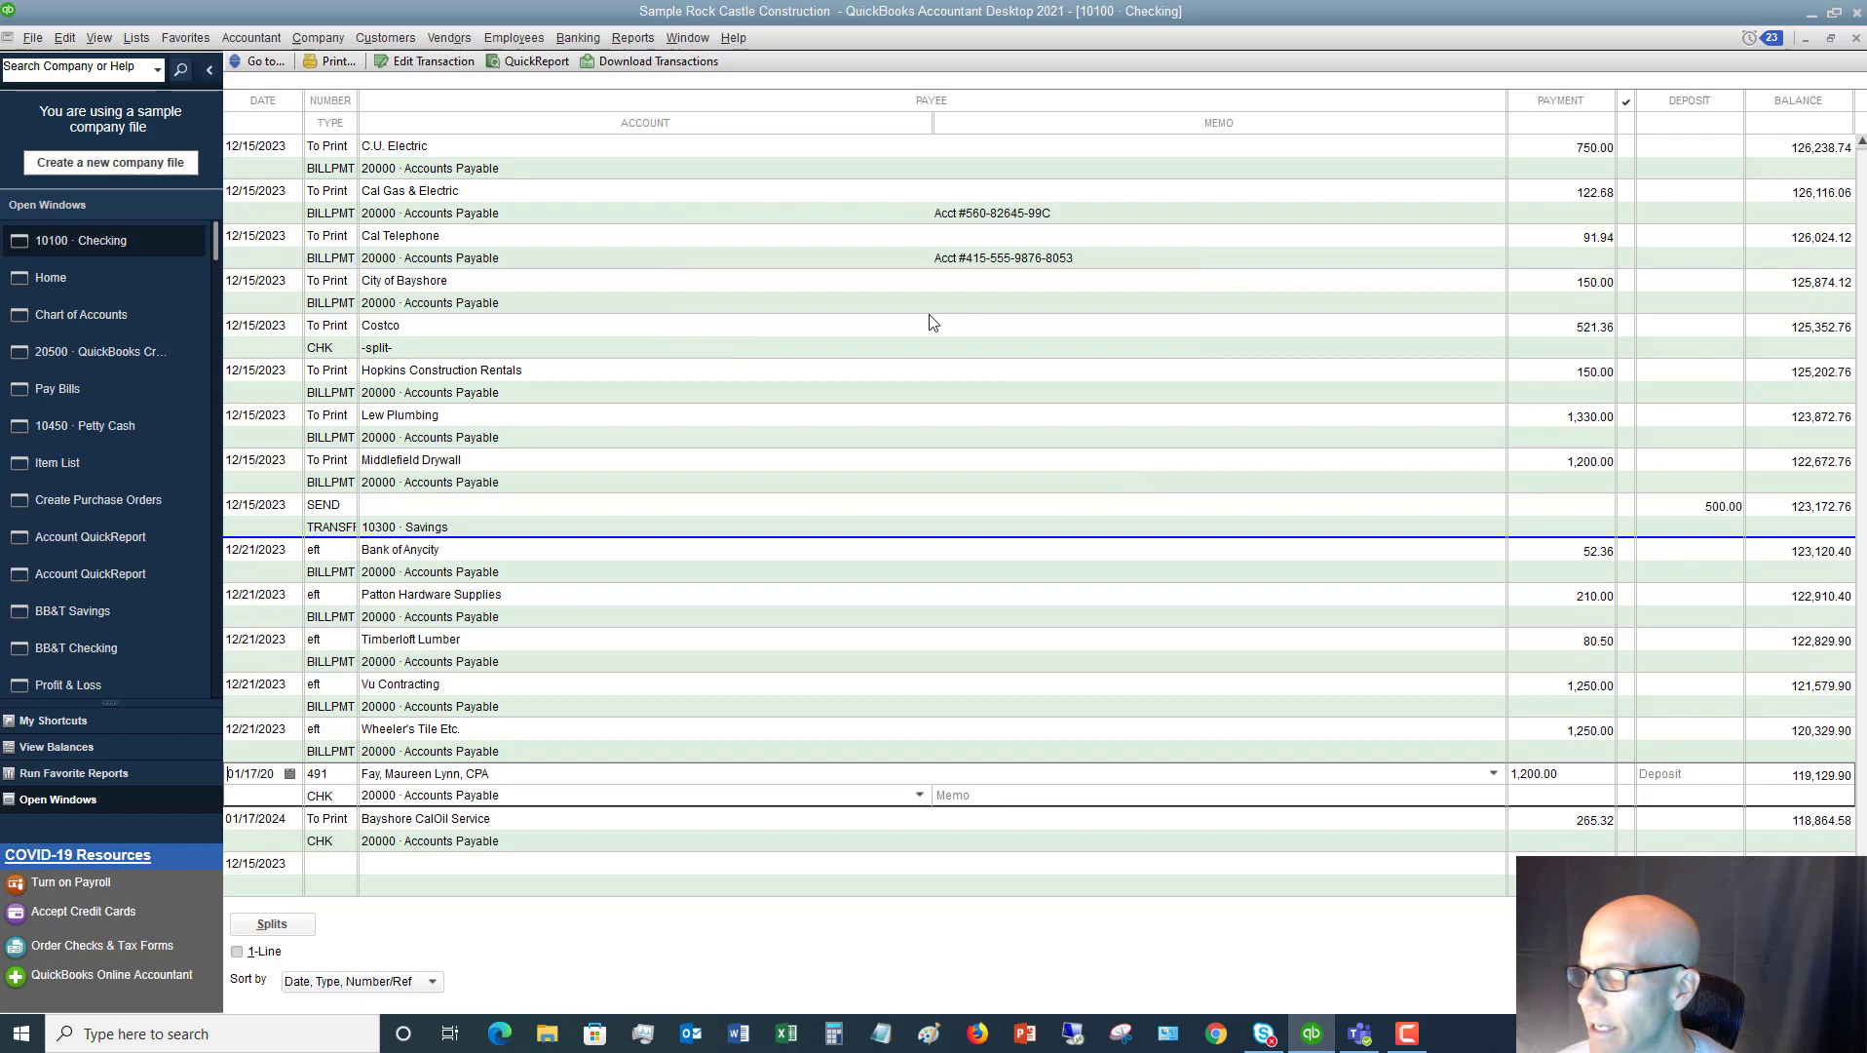
Step: Open check 491 for editing and assign the CPA vendor to its Accounts Payable line
{"action": "right_click", "coordinate": [1385, 788]}
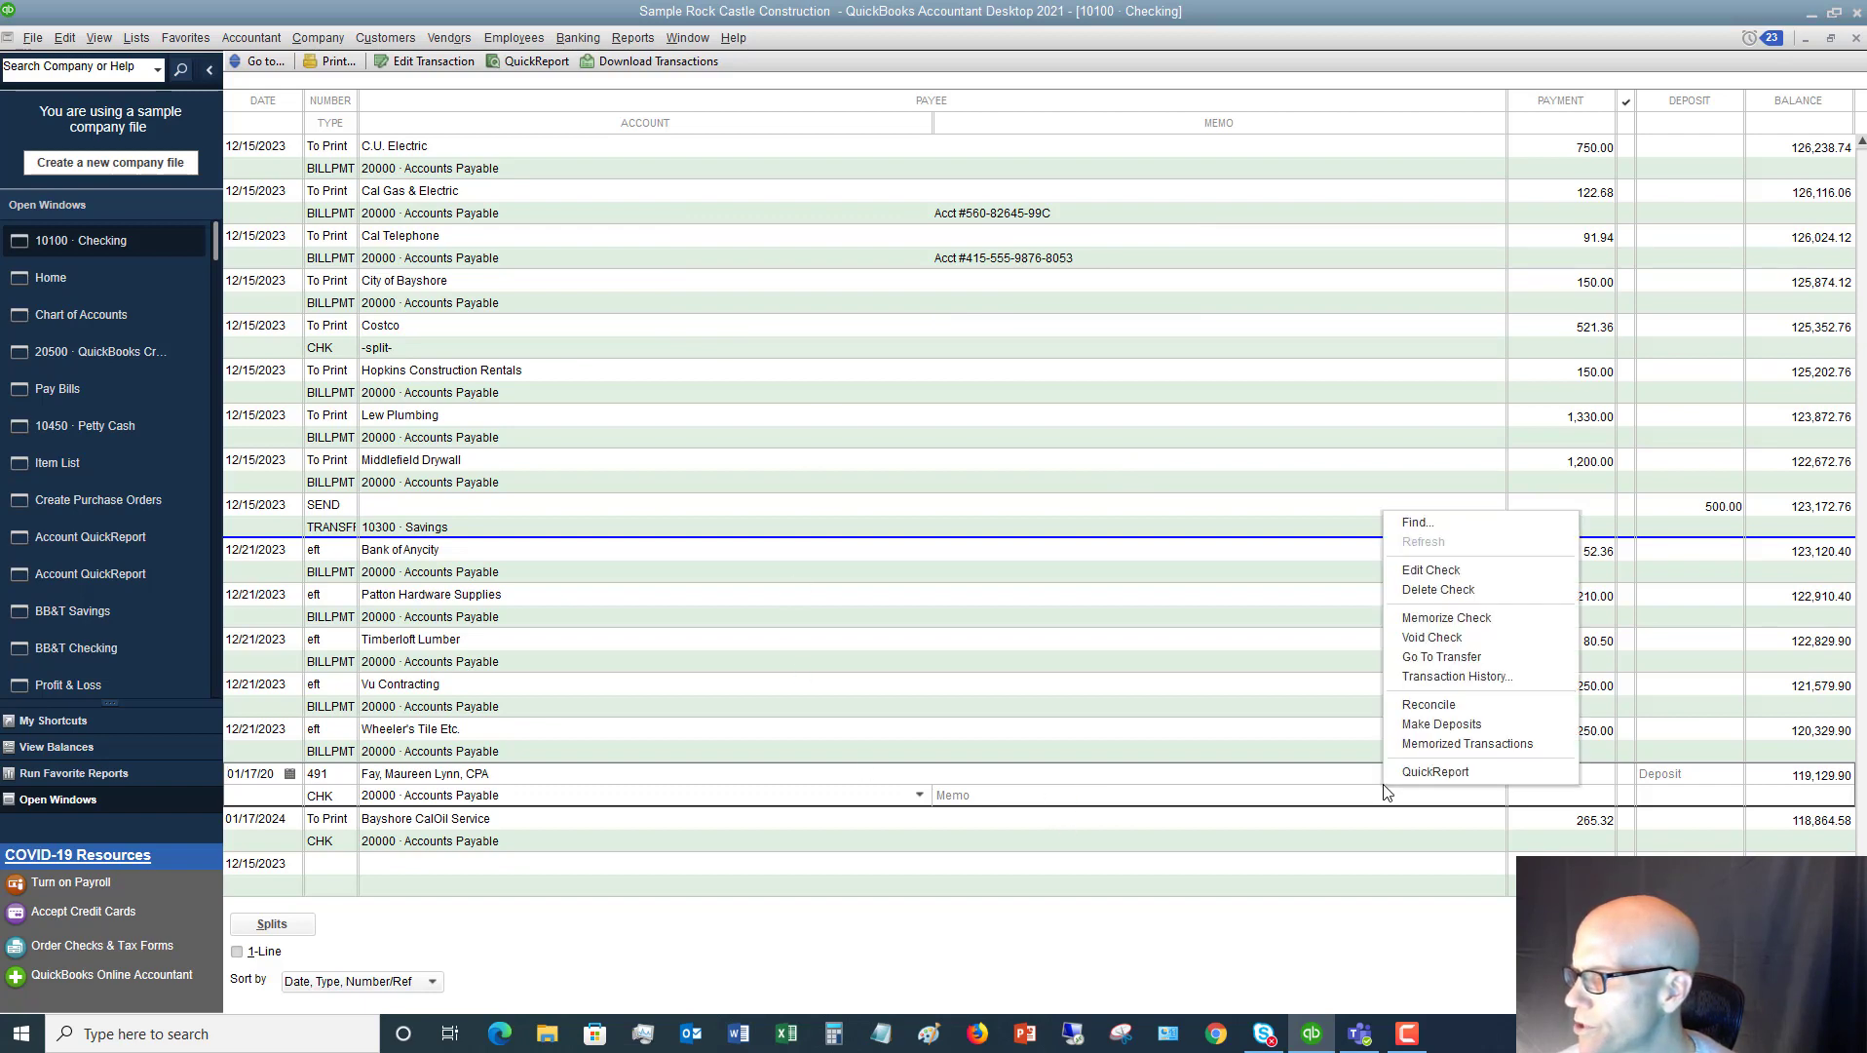
{"action": "left_click", "coordinate": [1451, 569]}
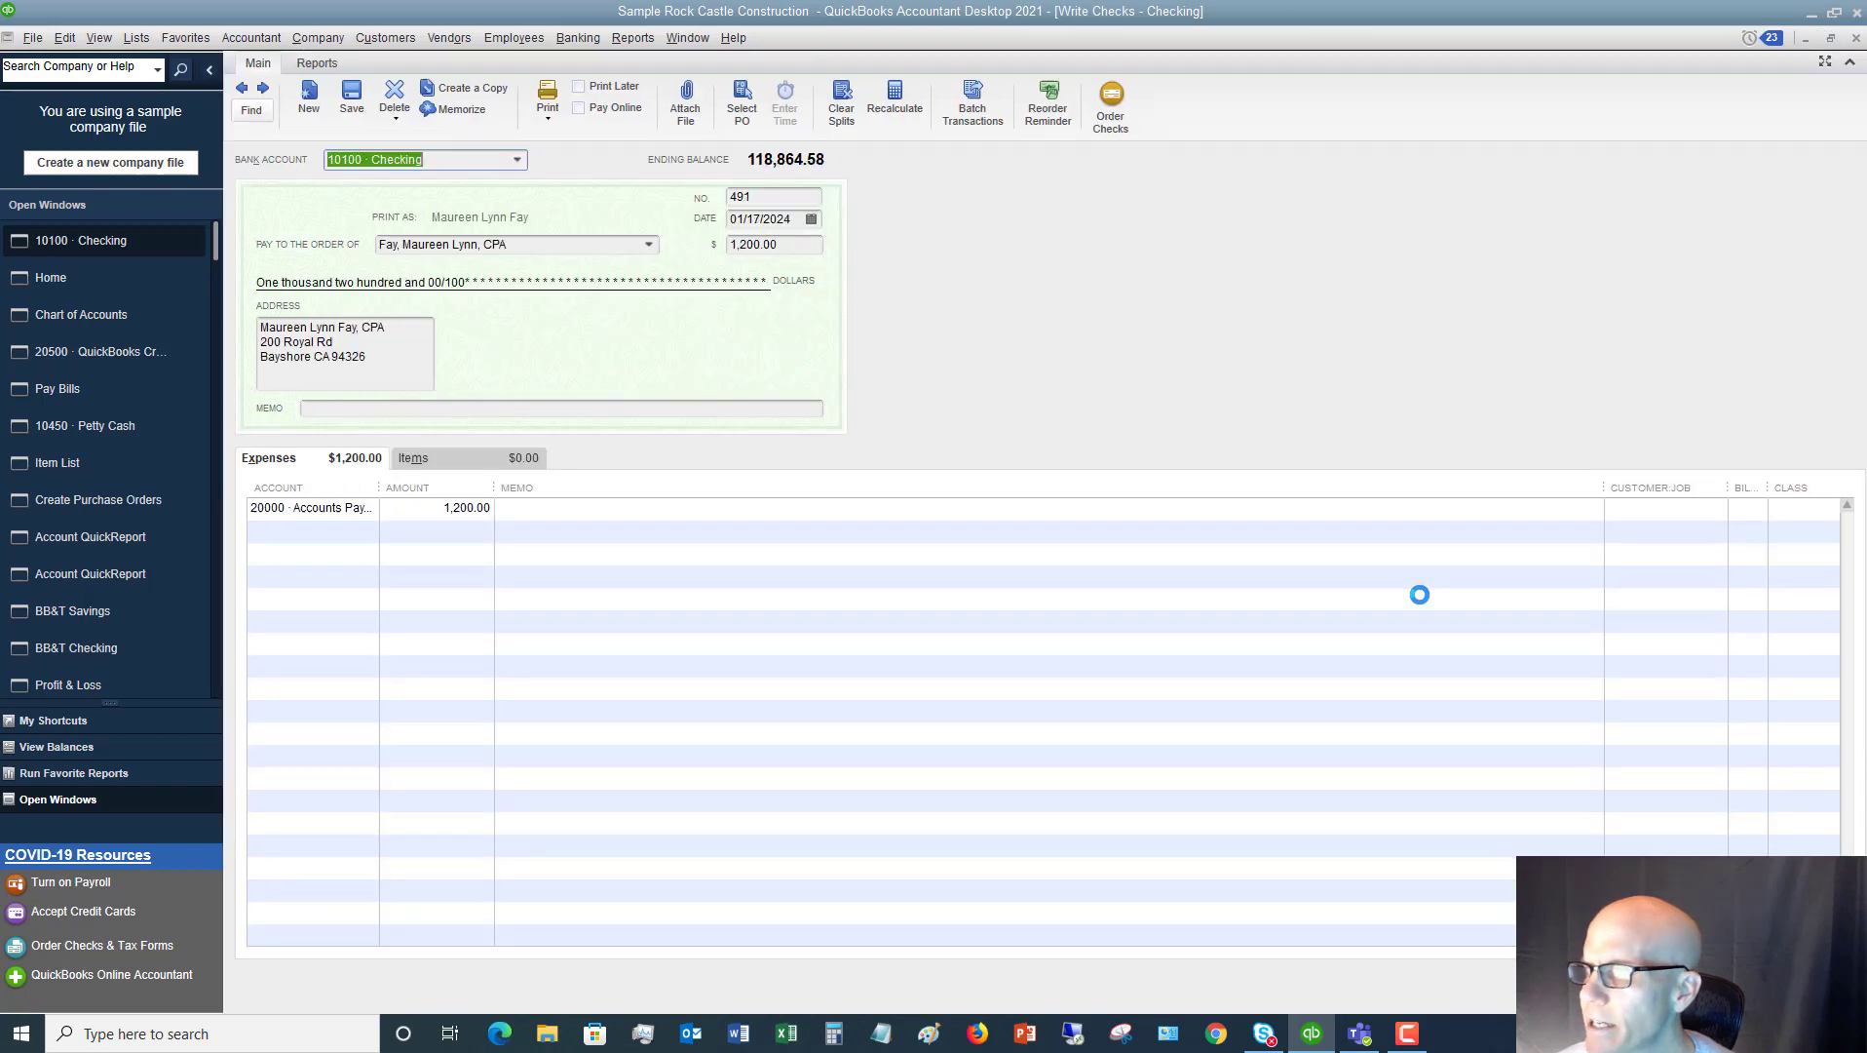
{"action": "left_click", "coordinate": [1713, 507]}
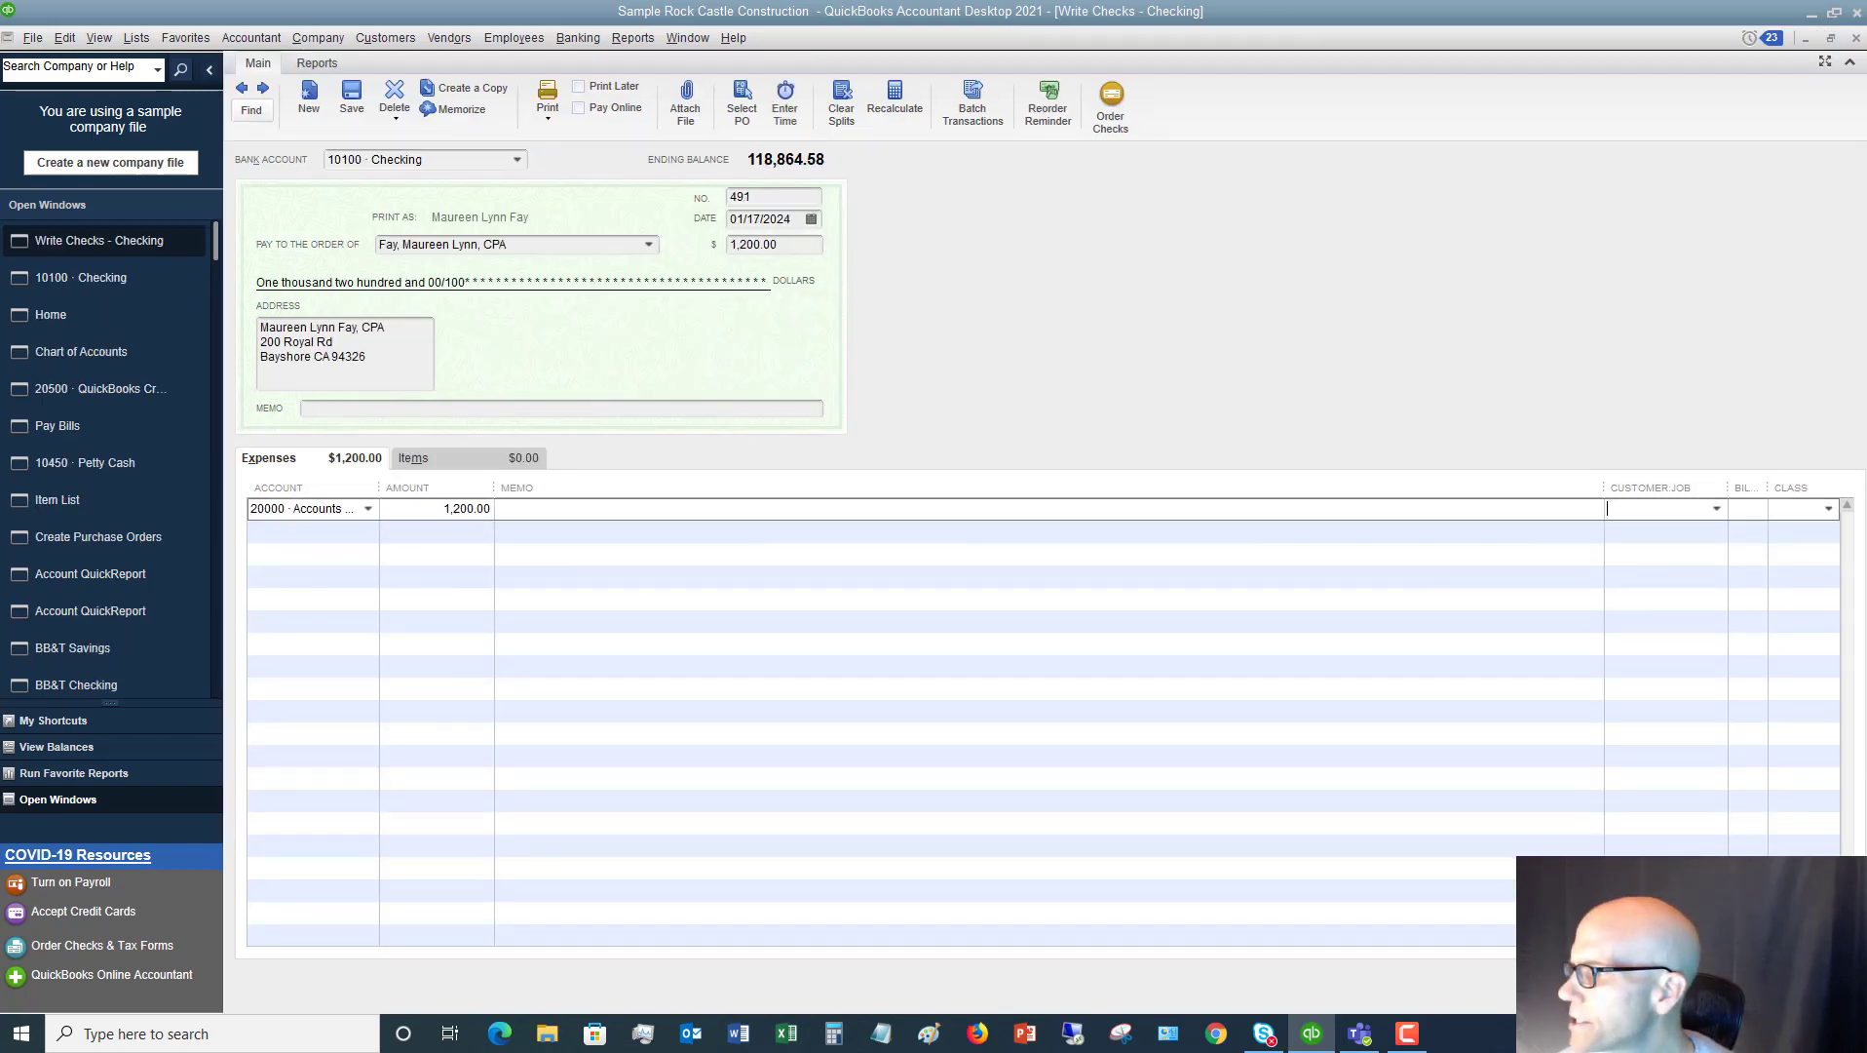
{"action": "type", "text": "f"}
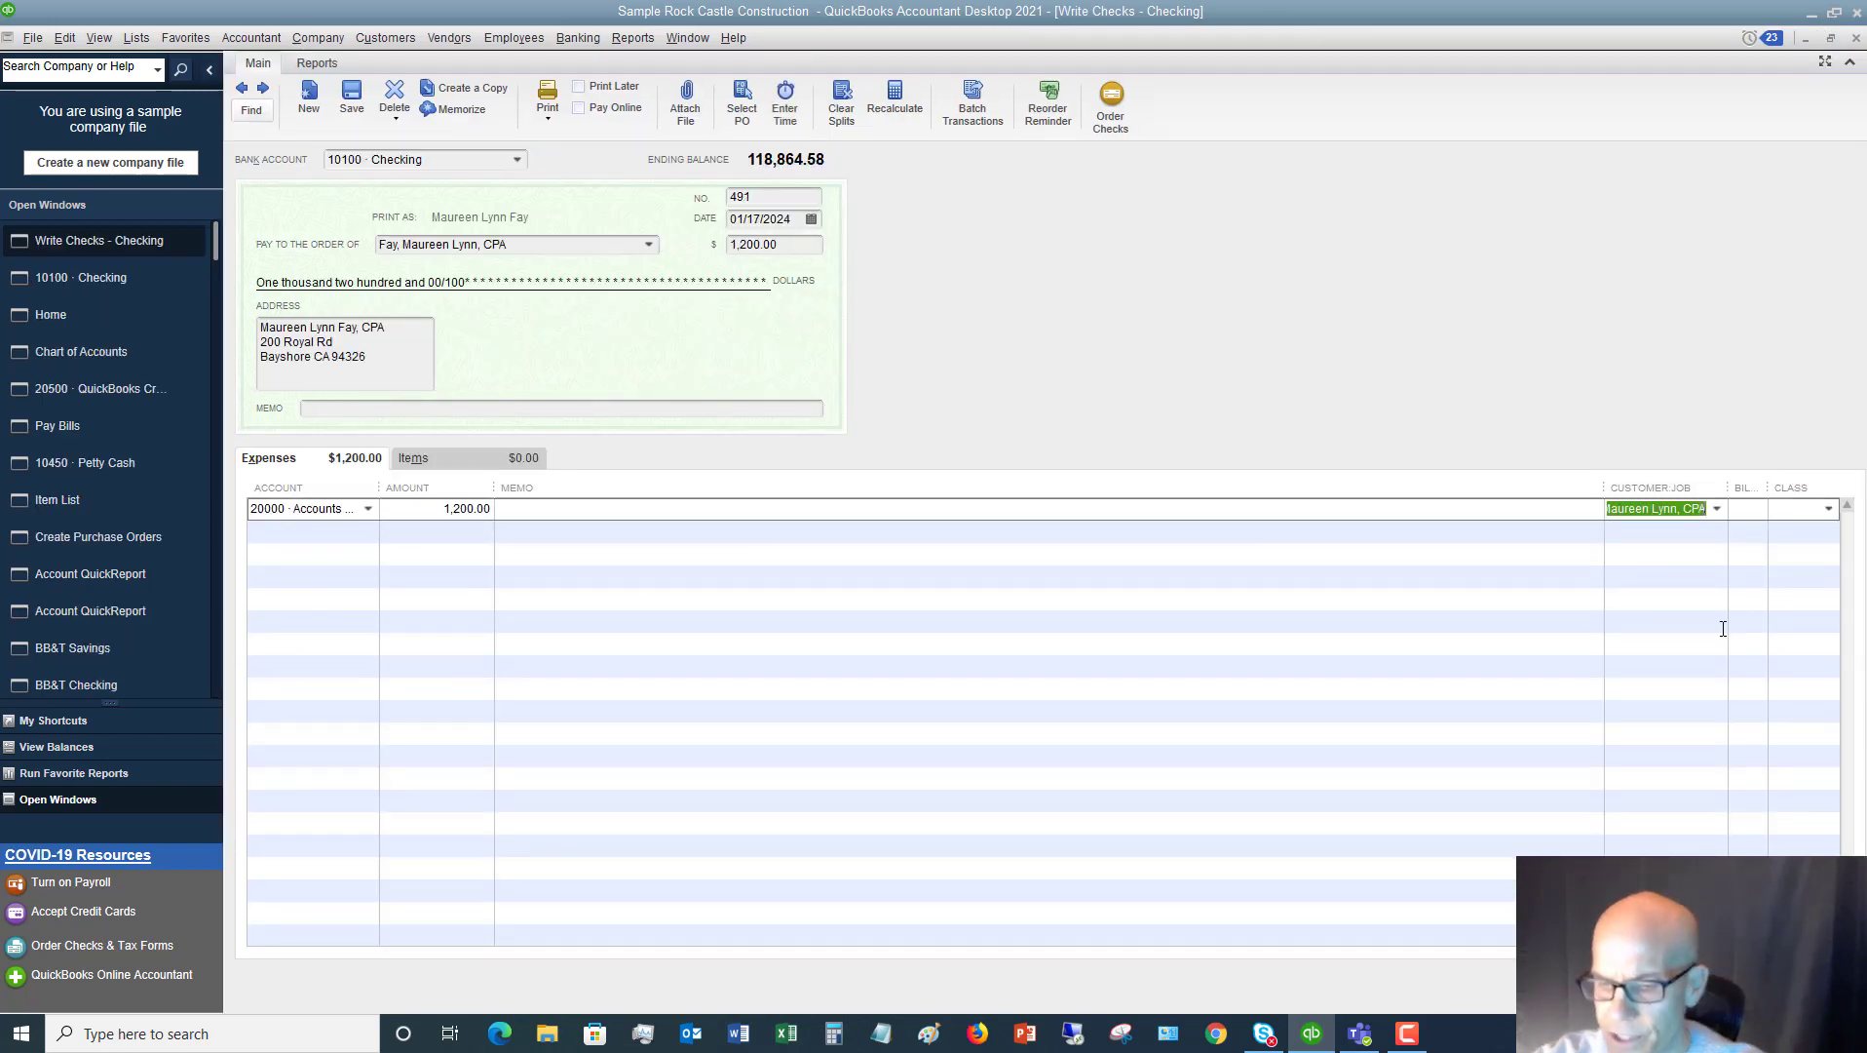
{"action": "key", "text": "Tab"}
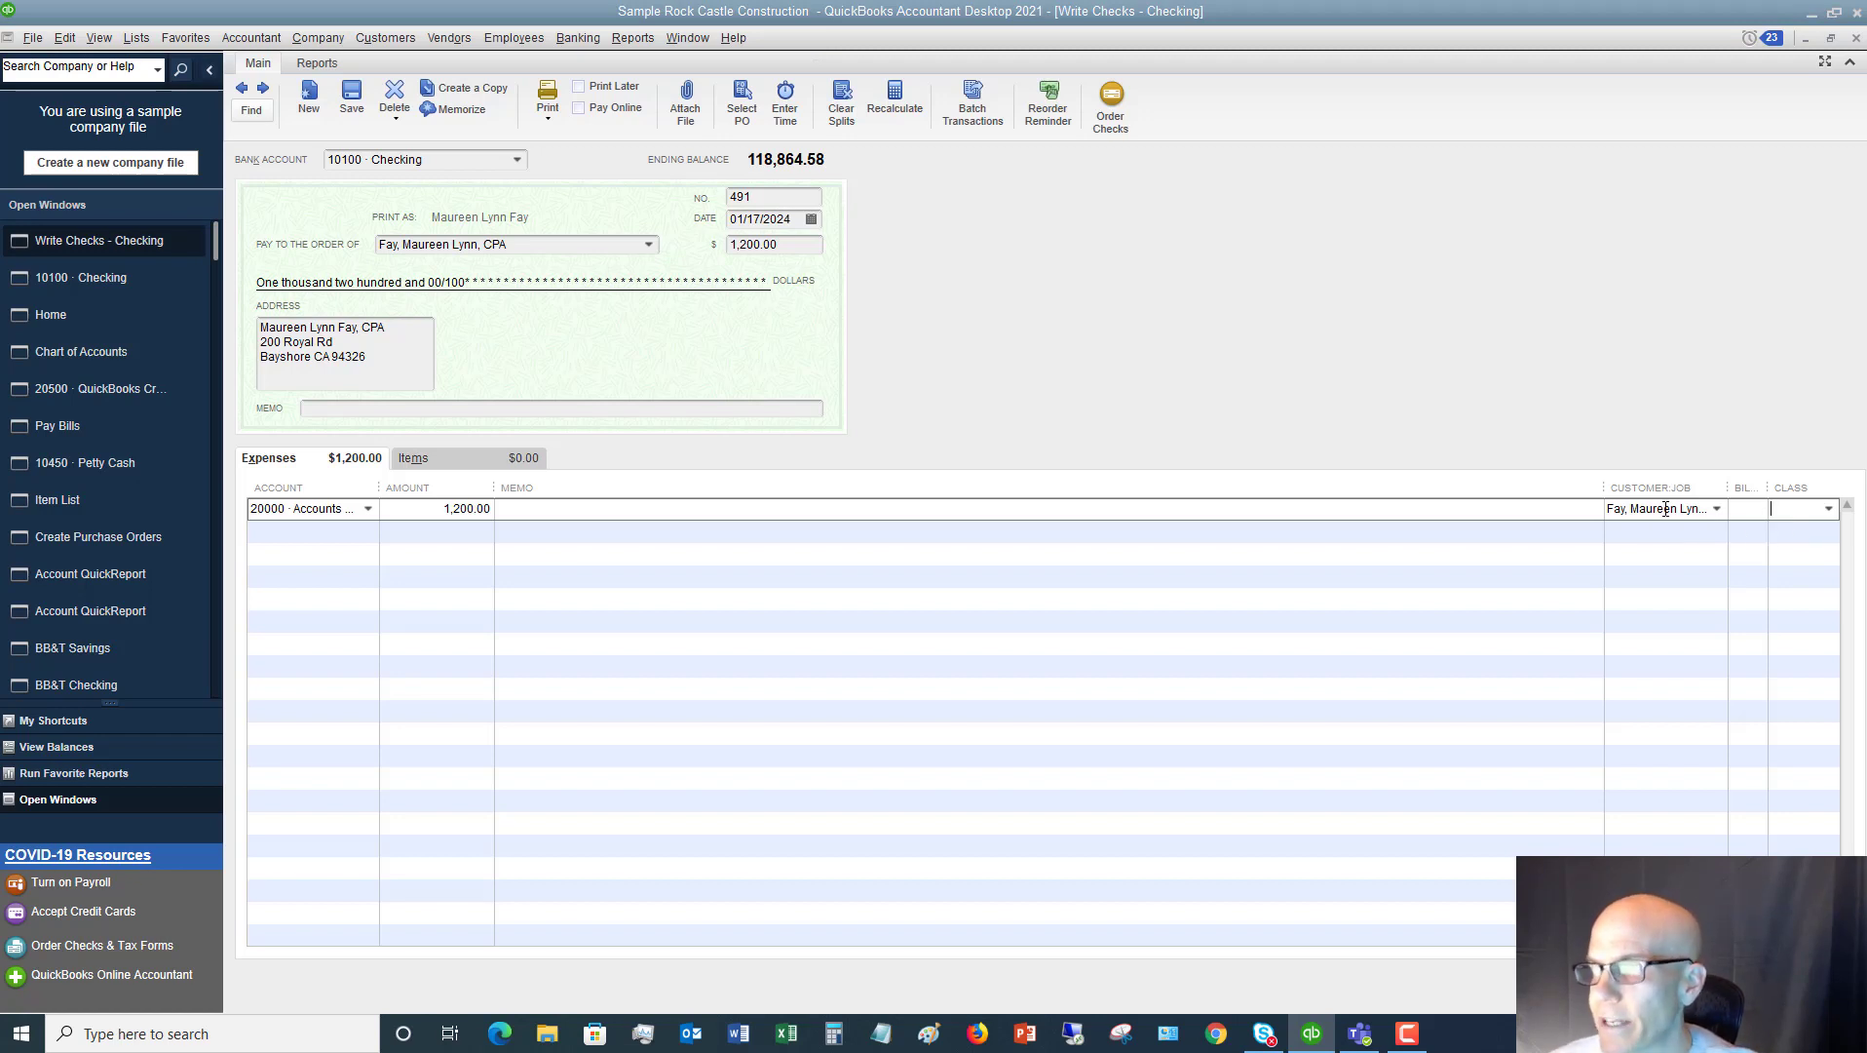
Step: Save the edited check 491, confirming the change despite unassigned classes
{"action": "left_click", "coordinate": [1630, 817]}
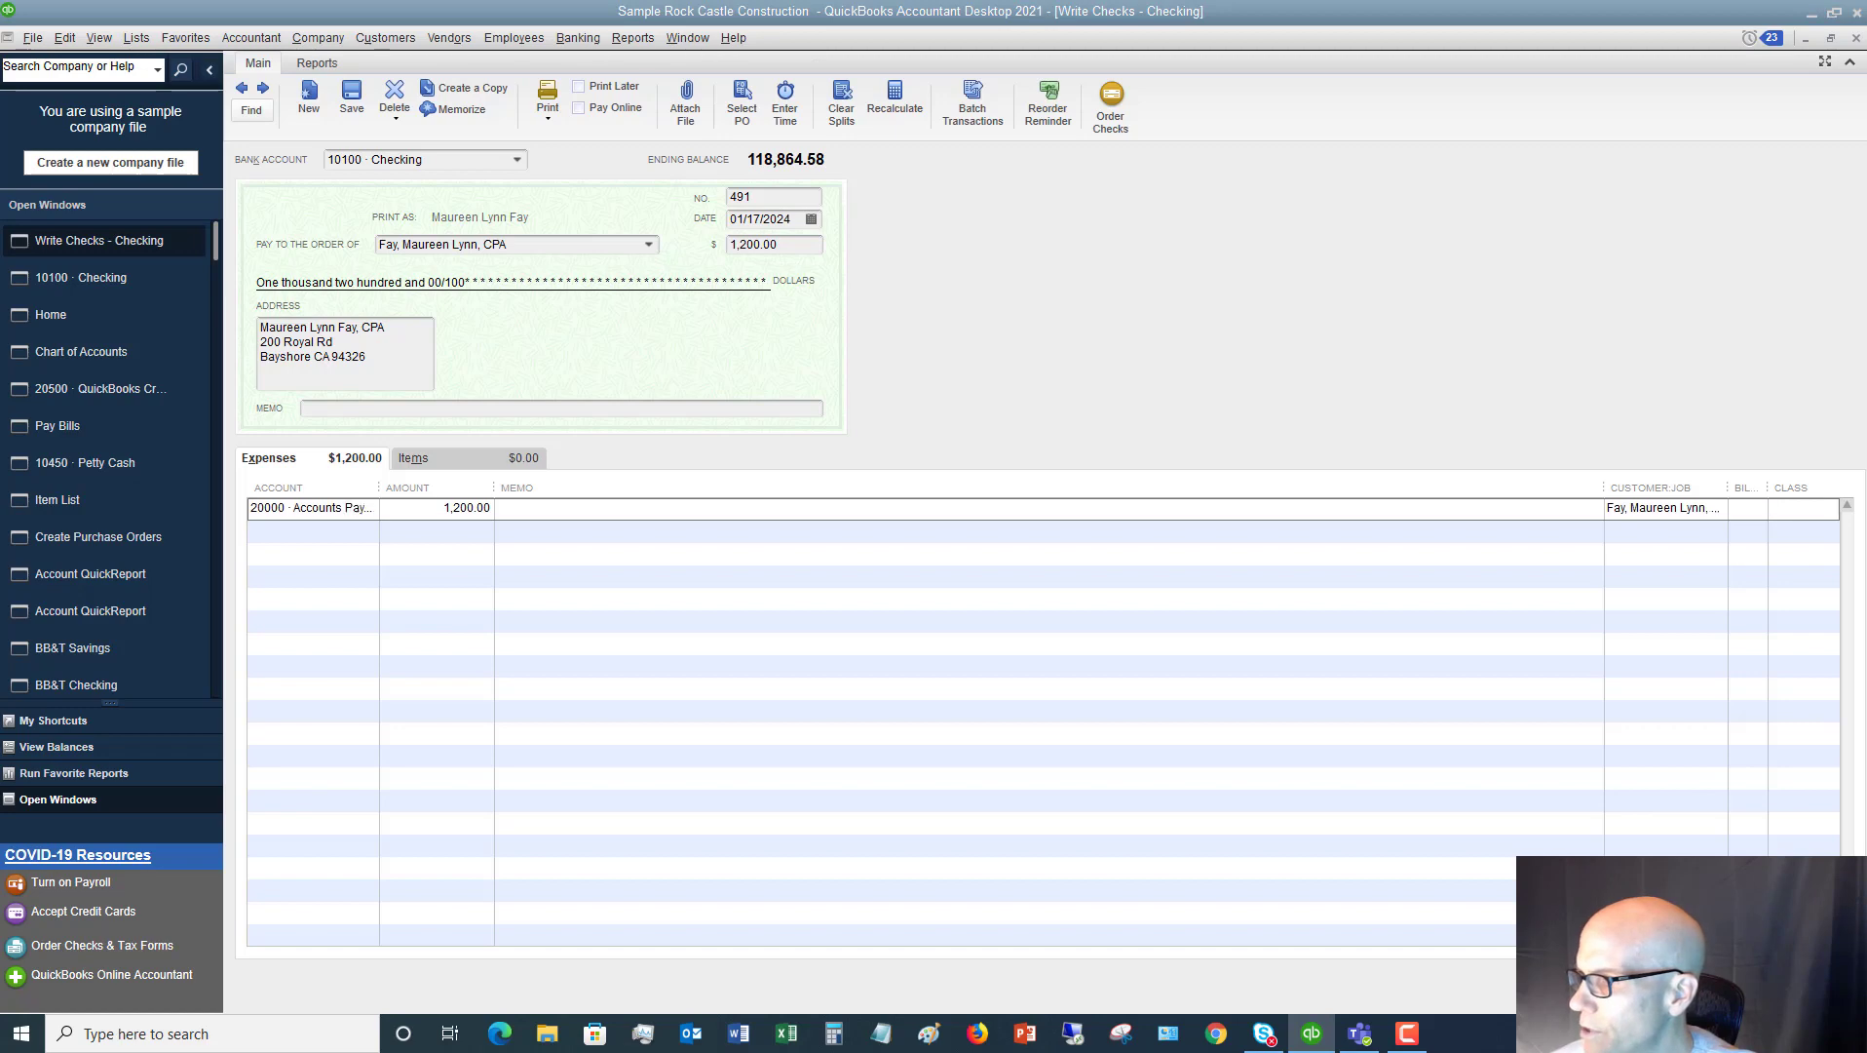
{"action": "key", "text": "Escape"}
{"action": "left_click", "coordinate": [846, 313]}
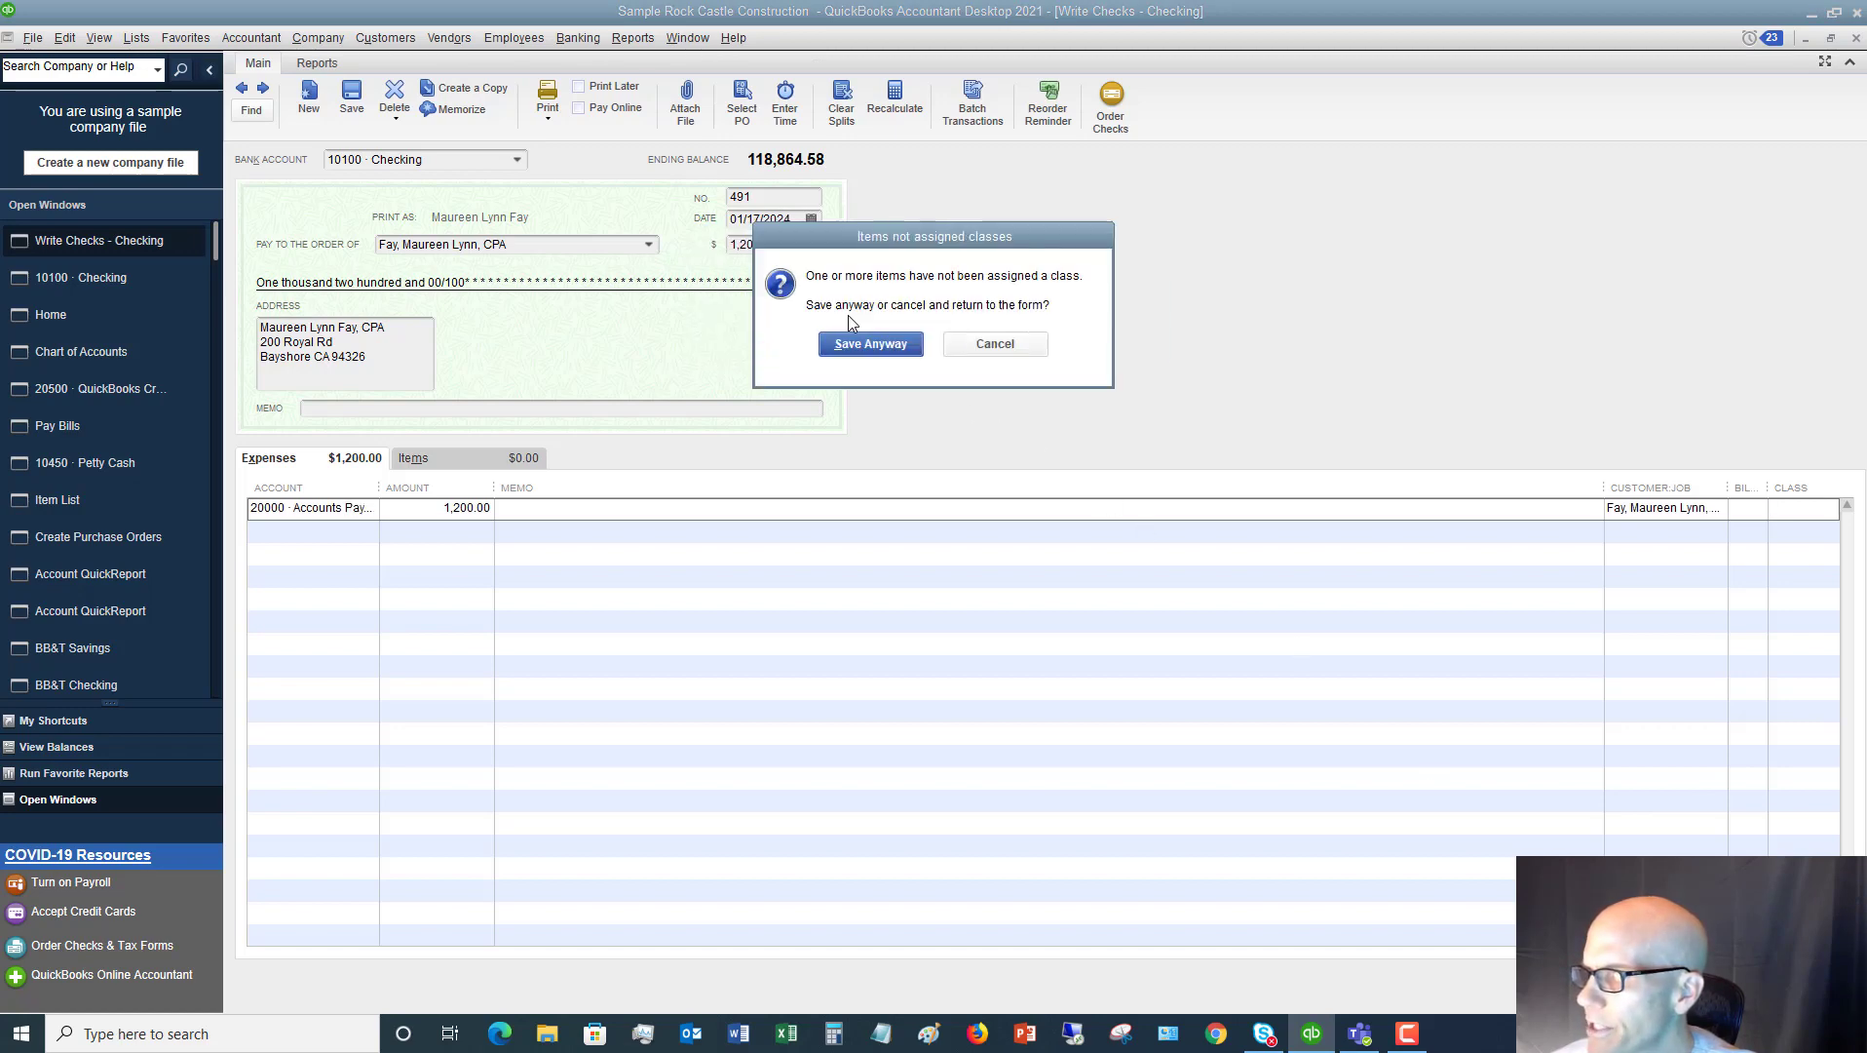
{"action": "left_click", "coordinate": [877, 339]}
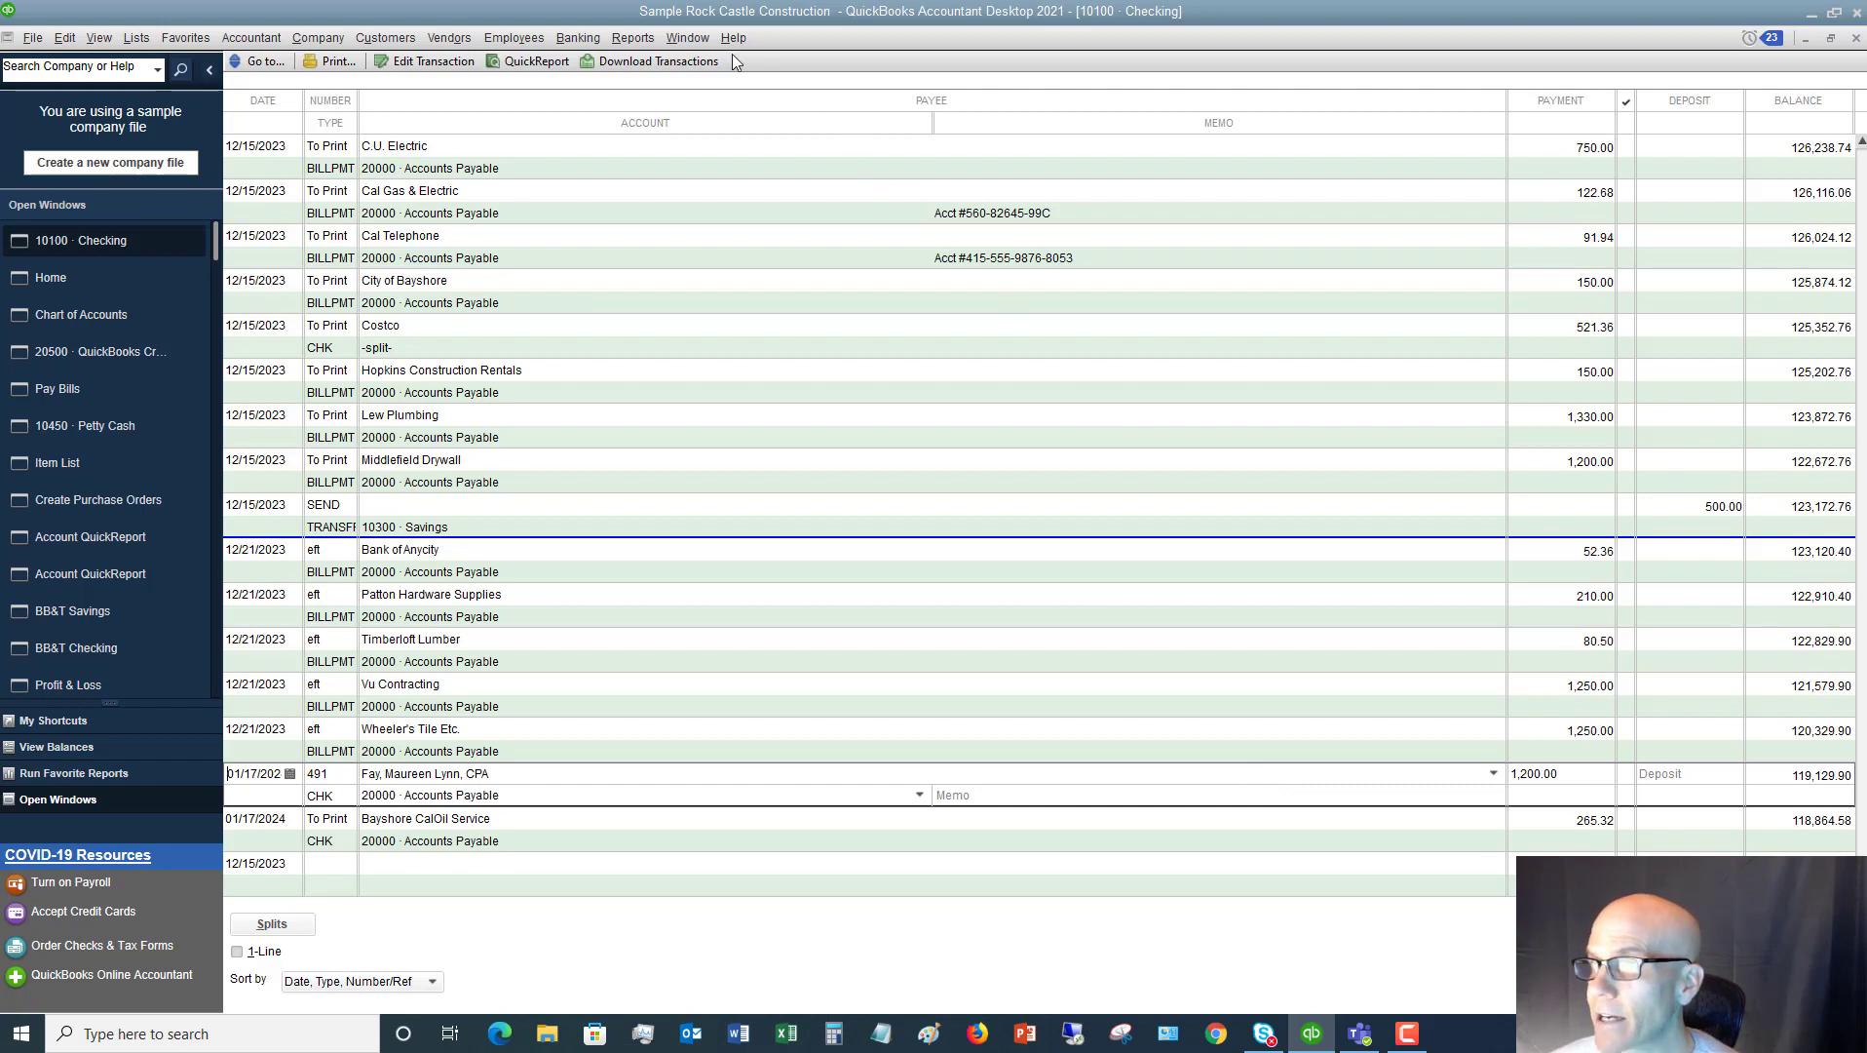
Step: In Pay Bills, select the CPA's 1,200.00 bill and apply the 1,200.00 check credit
{"action": "left_click", "coordinate": [454, 36]}
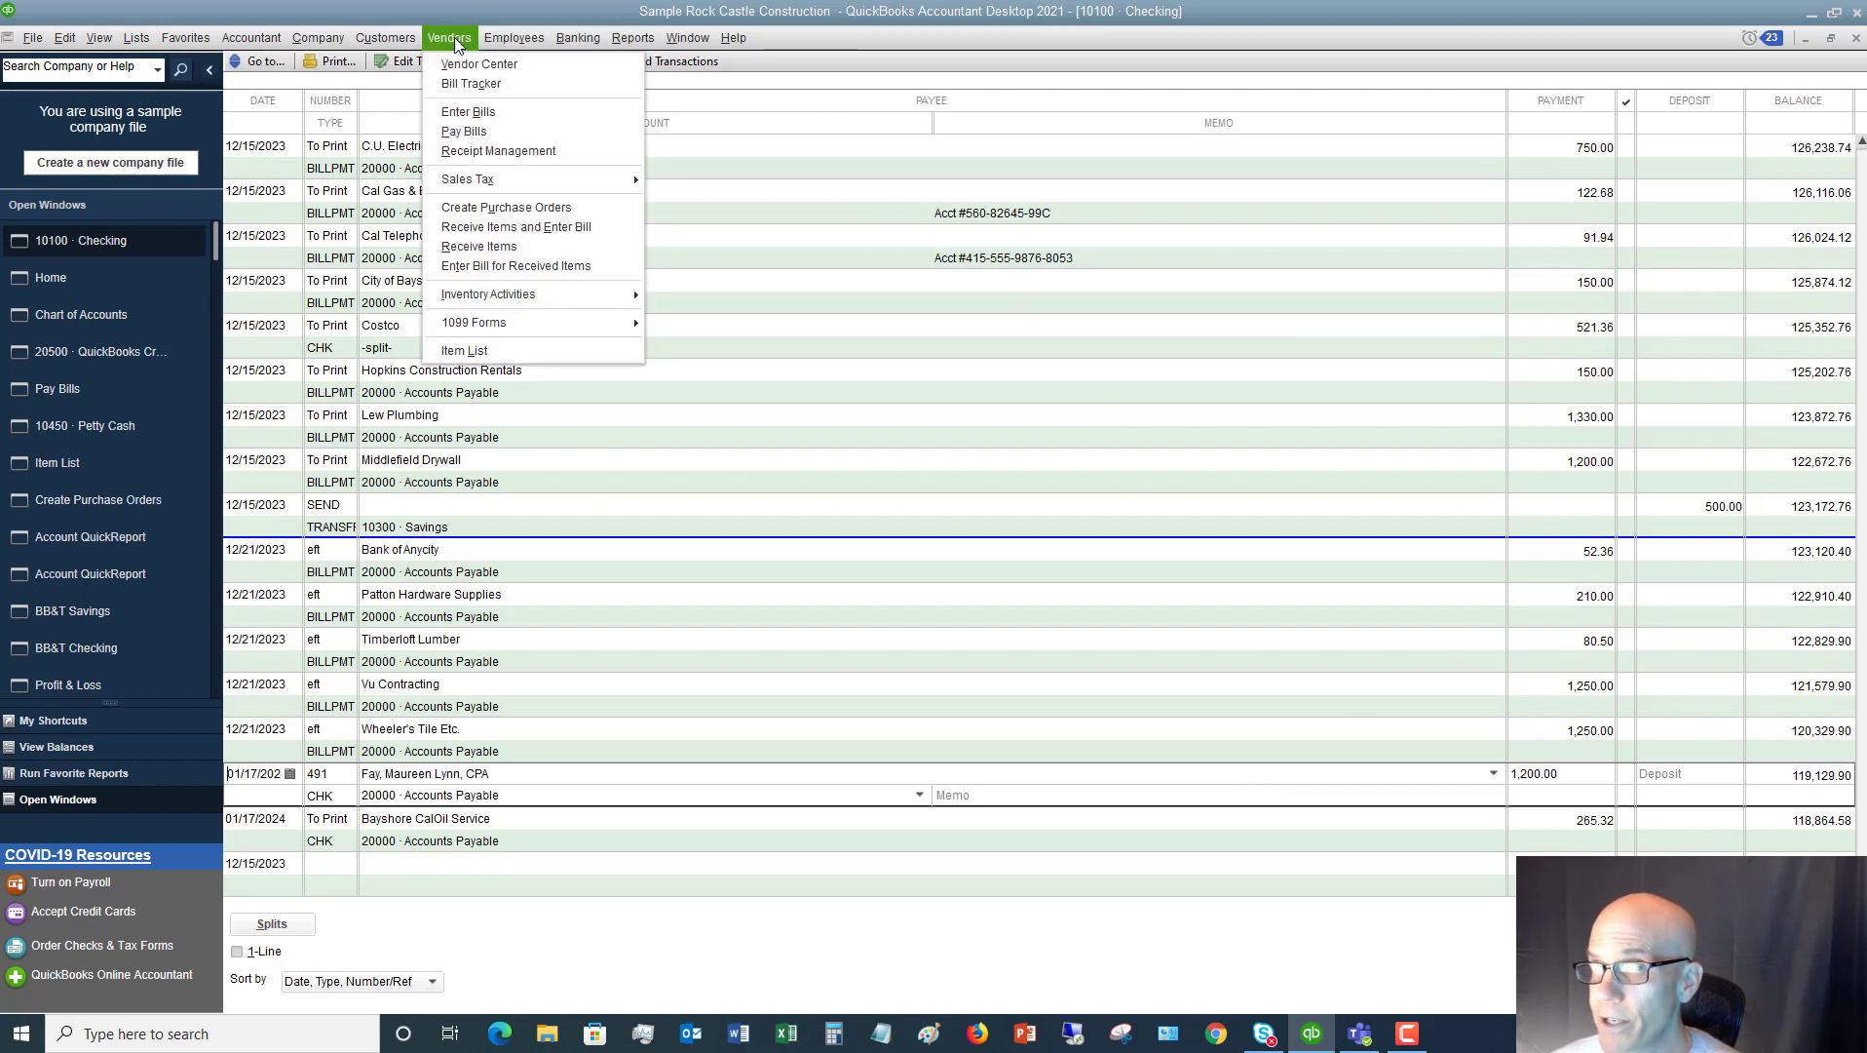
{"action": "left_click", "coordinate": [464, 130]}
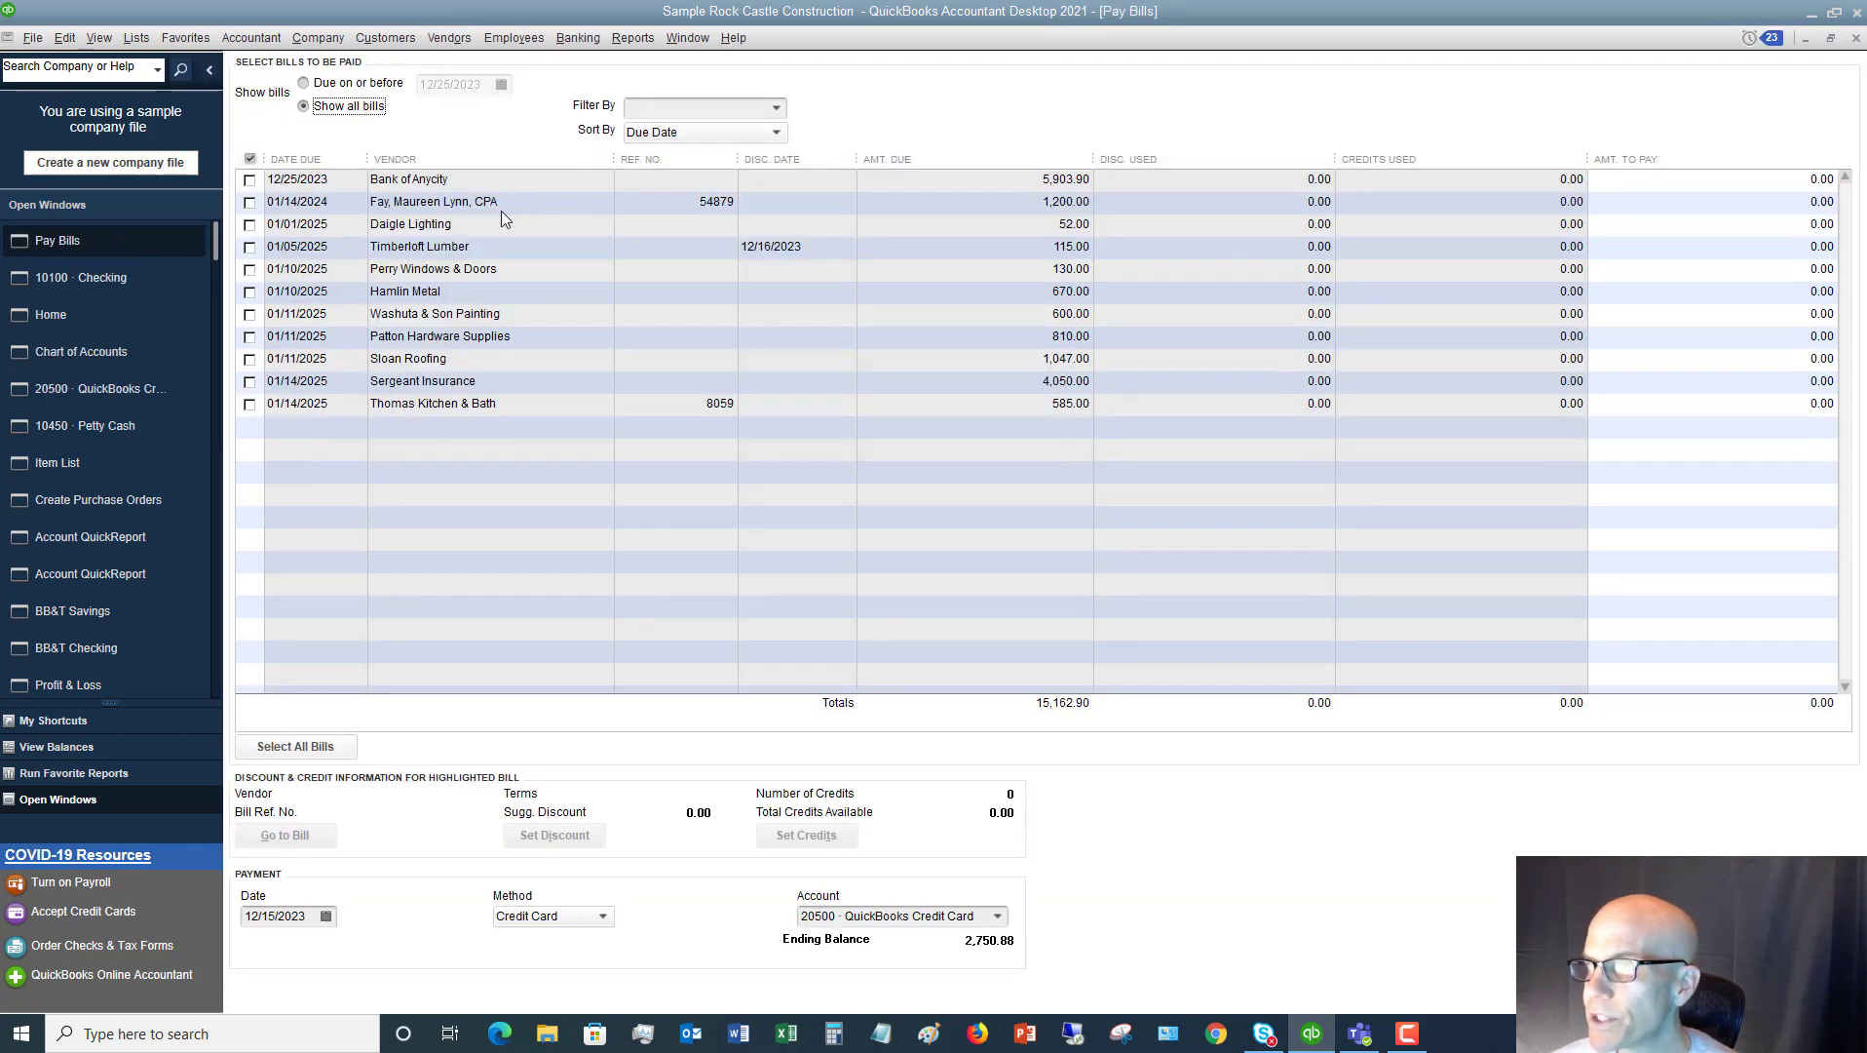
{"action": "left_click", "coordinate": [250, 202]}
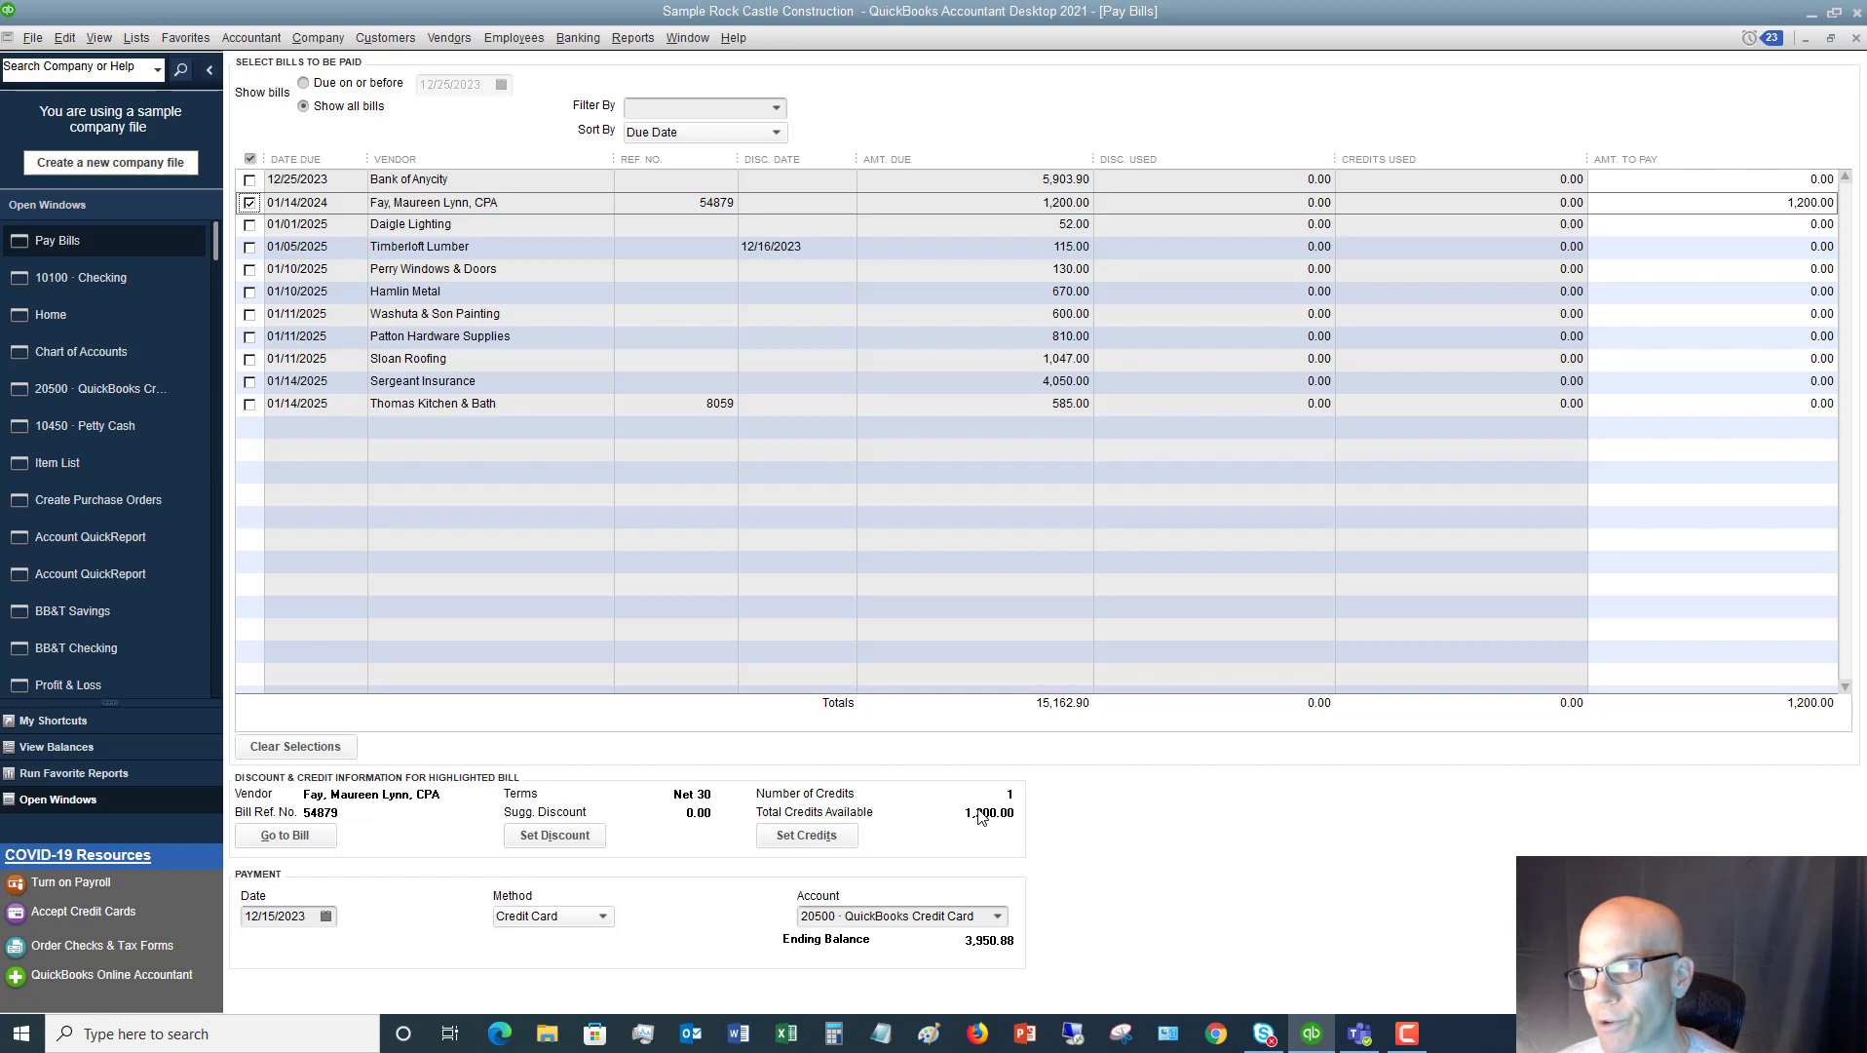
{"action": "left_click", "coordinate": [825, 836]}
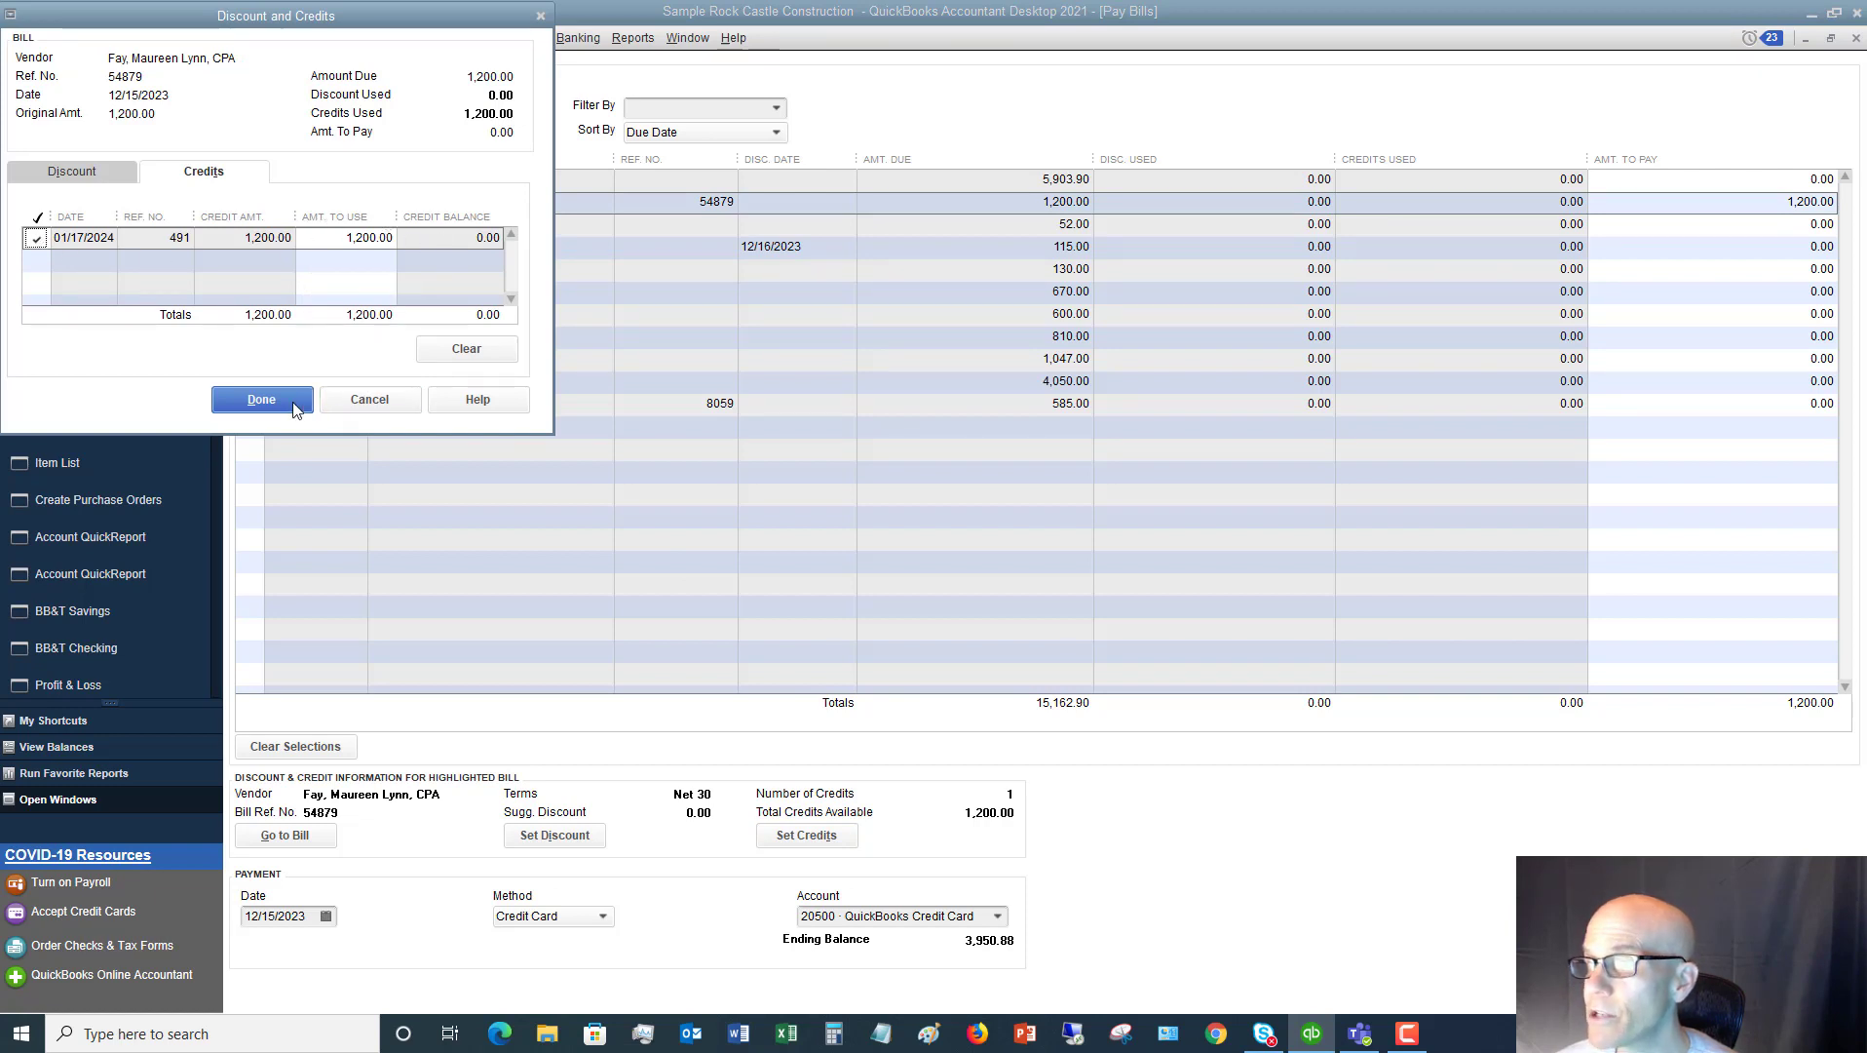
{"action": "left_click", "coordinate": [261, 400]}
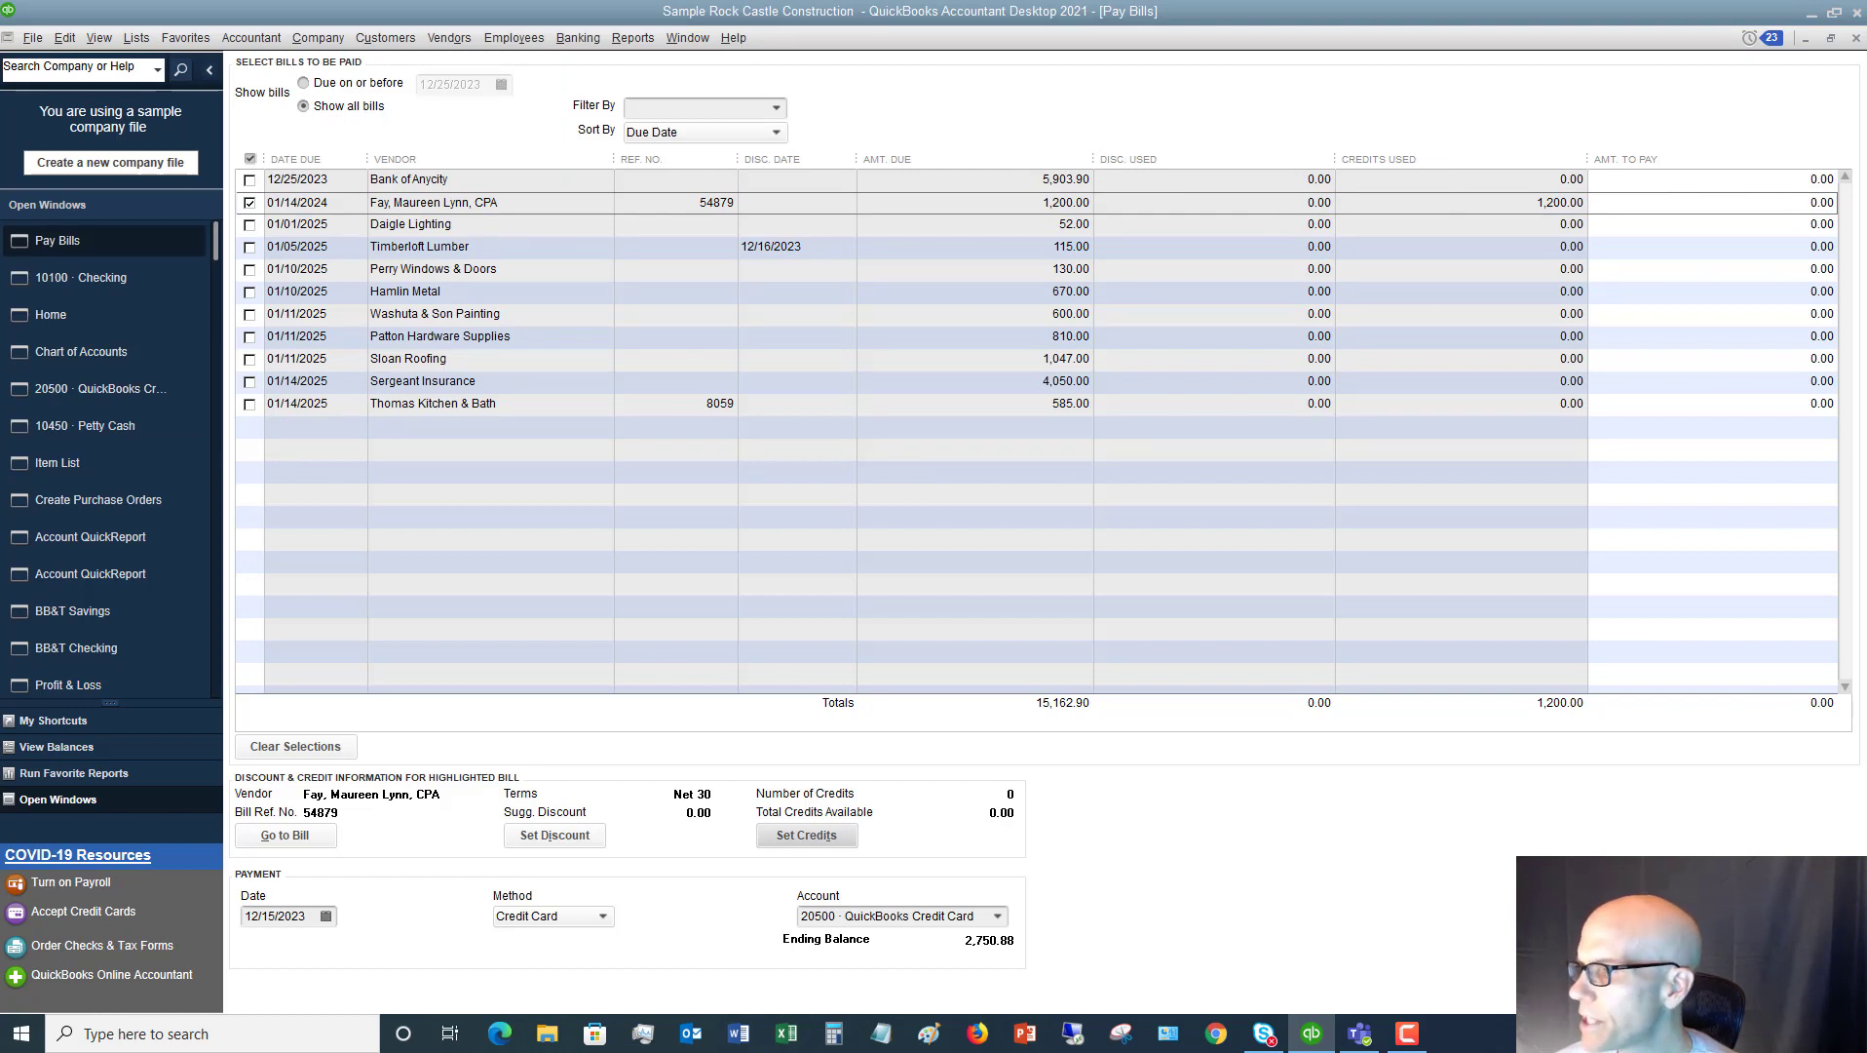
Step: Pay the selected CPA bill with the credit and close the payment summary
{"action": "key", "text": "alt+p"}
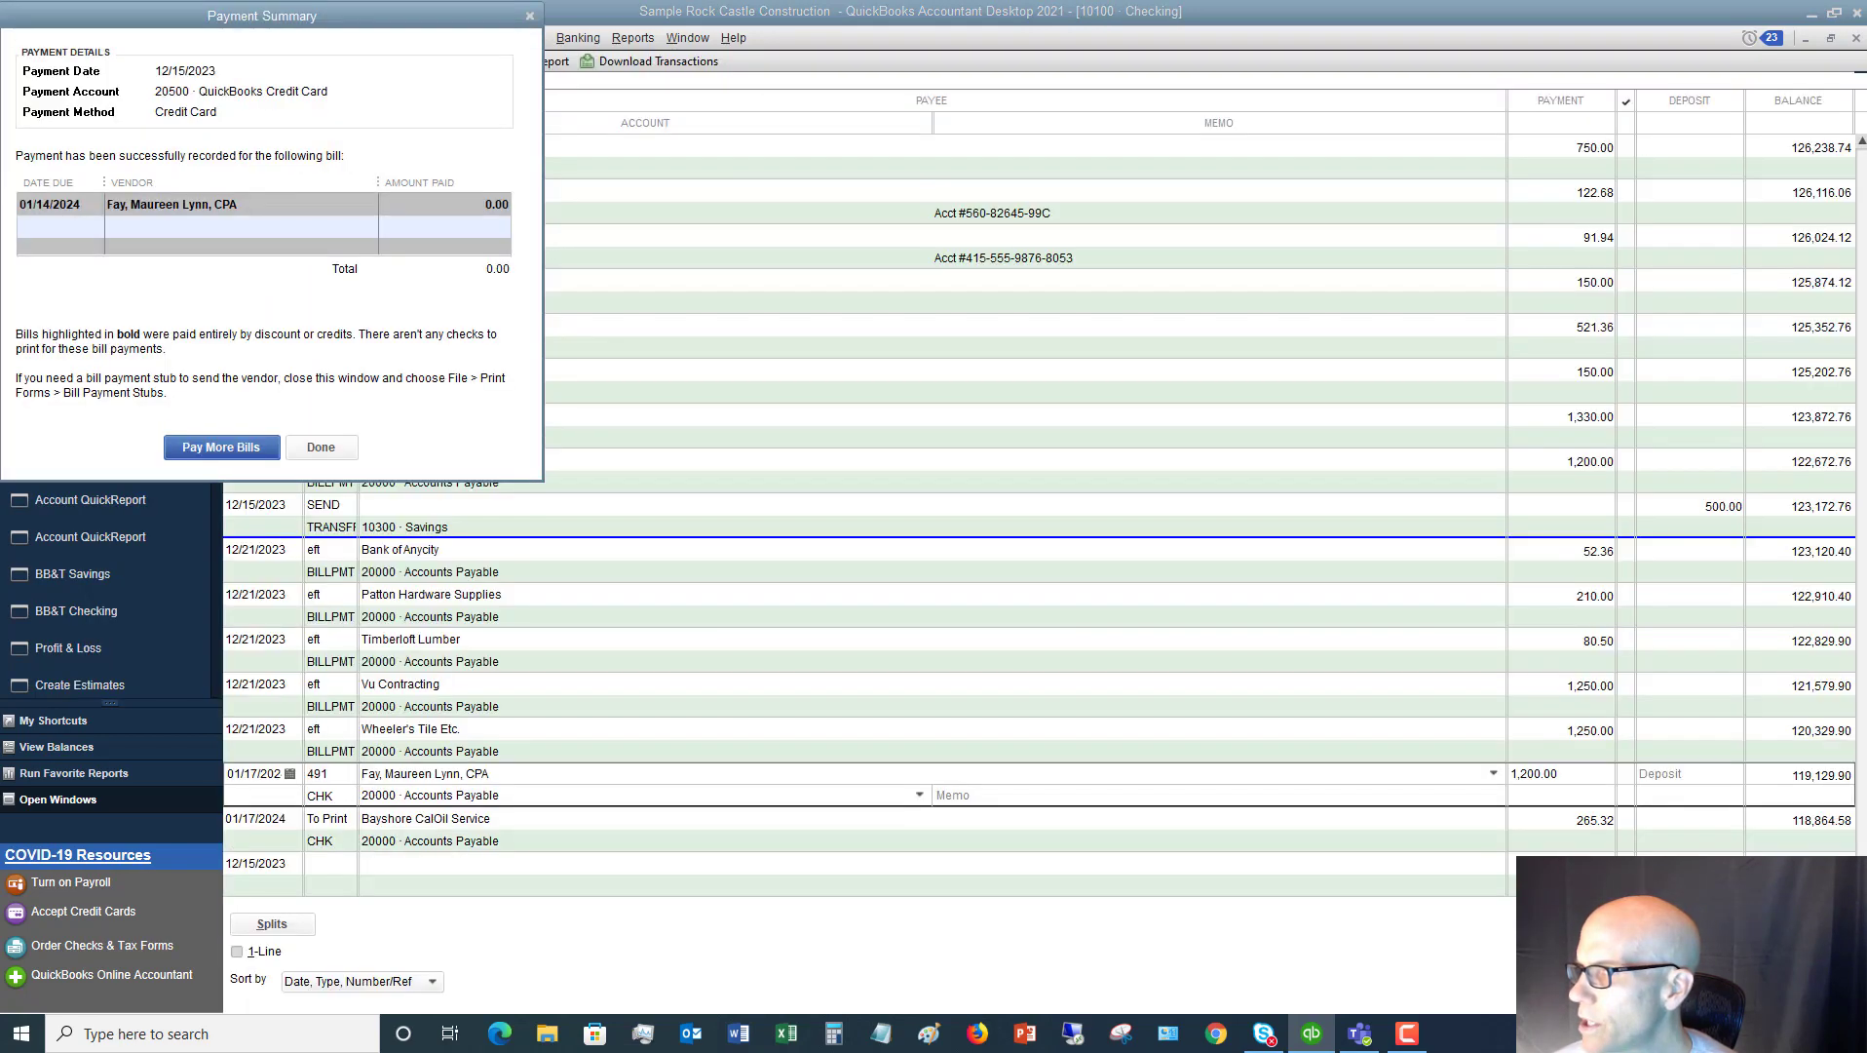
{"action": "left_click", "coordinate": [321, 447]}
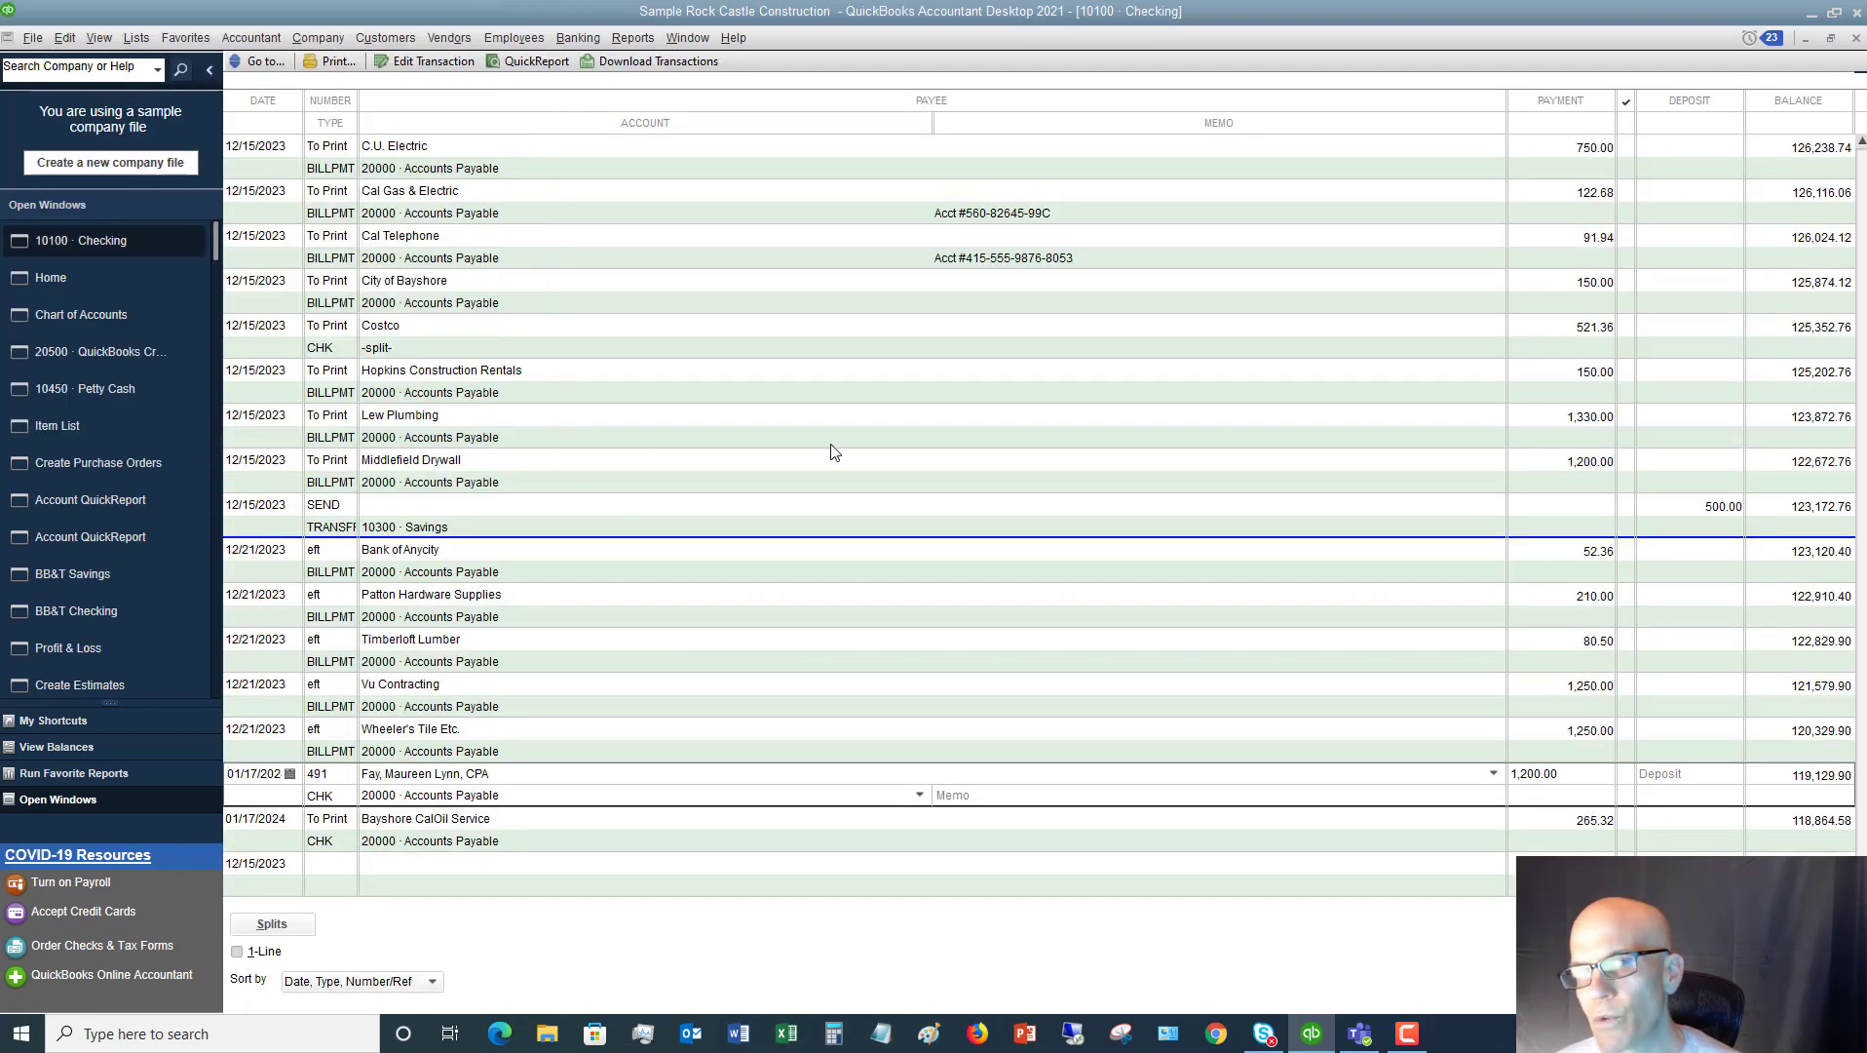